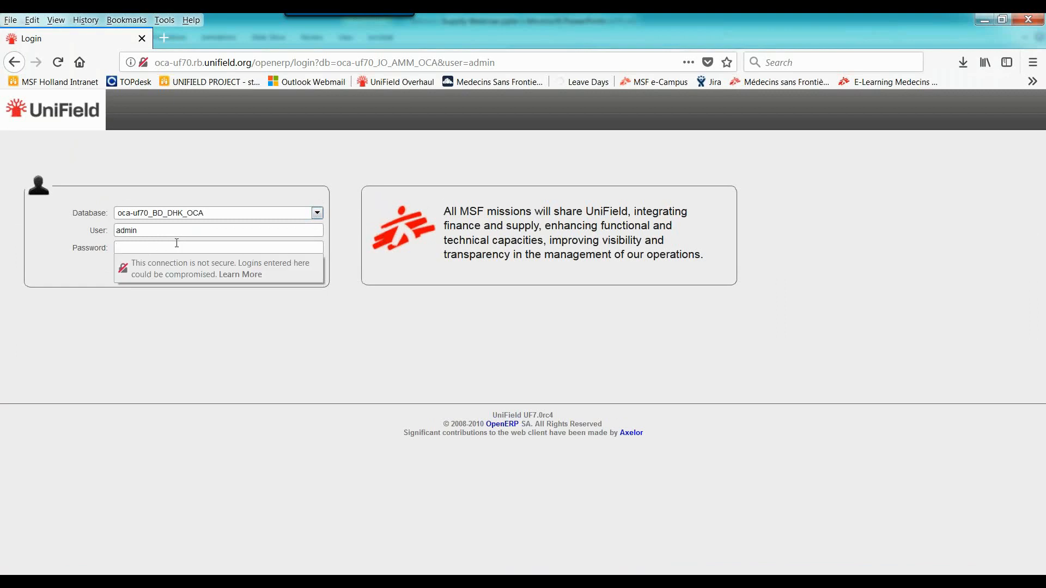
Enter the account password and log in to the oca-uf70_BD_DHK_OCA database
text(admin)
key(Return)
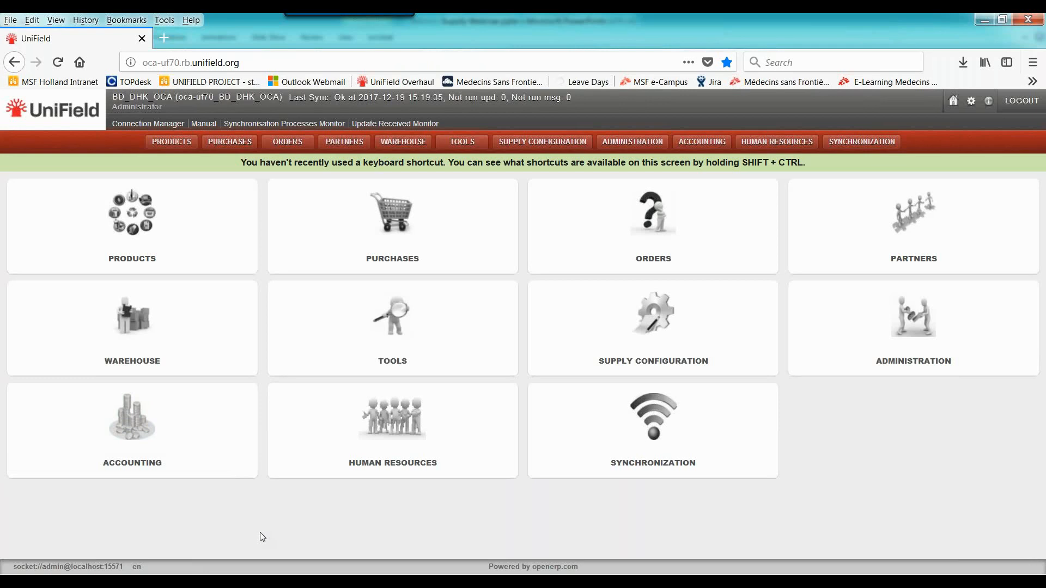
Go to the field orders list and start a new field order
click(662, 236)
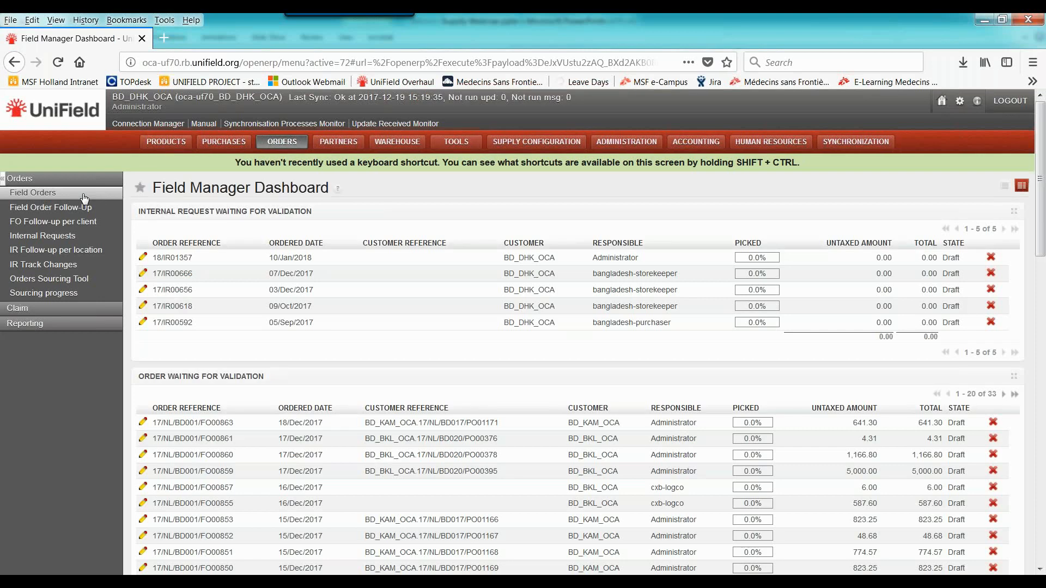
click(39, 195)
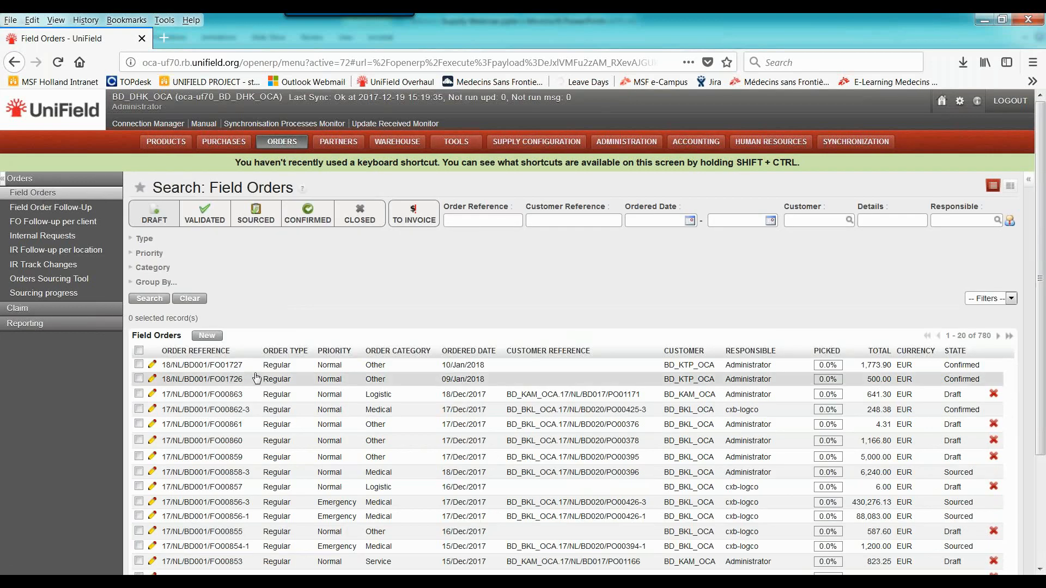
click(207, 336)
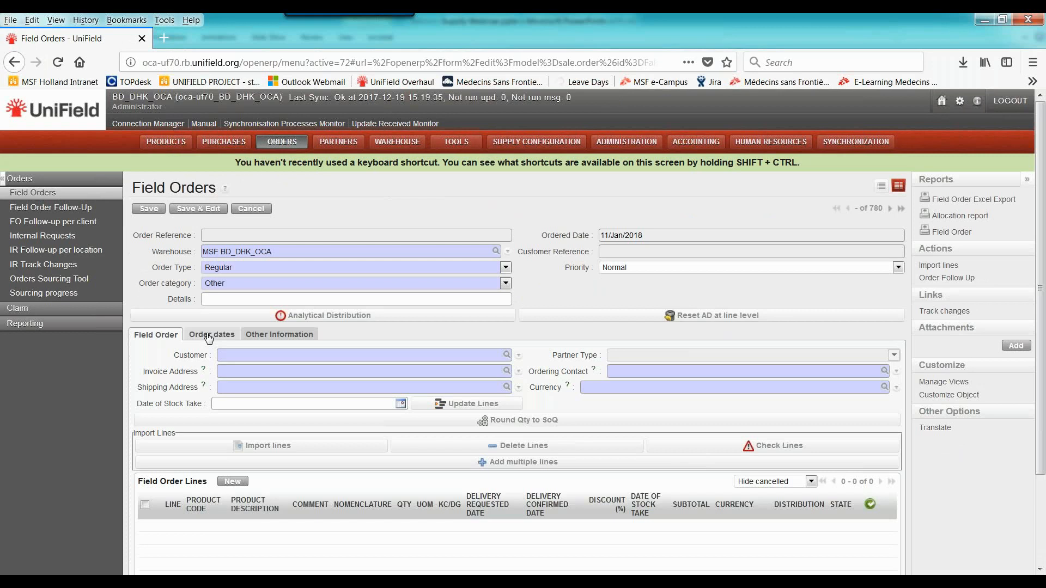
Set the new field order's type to Regular, its category to Medical and its customer to BD_KTP_OCA
click(249, 267)
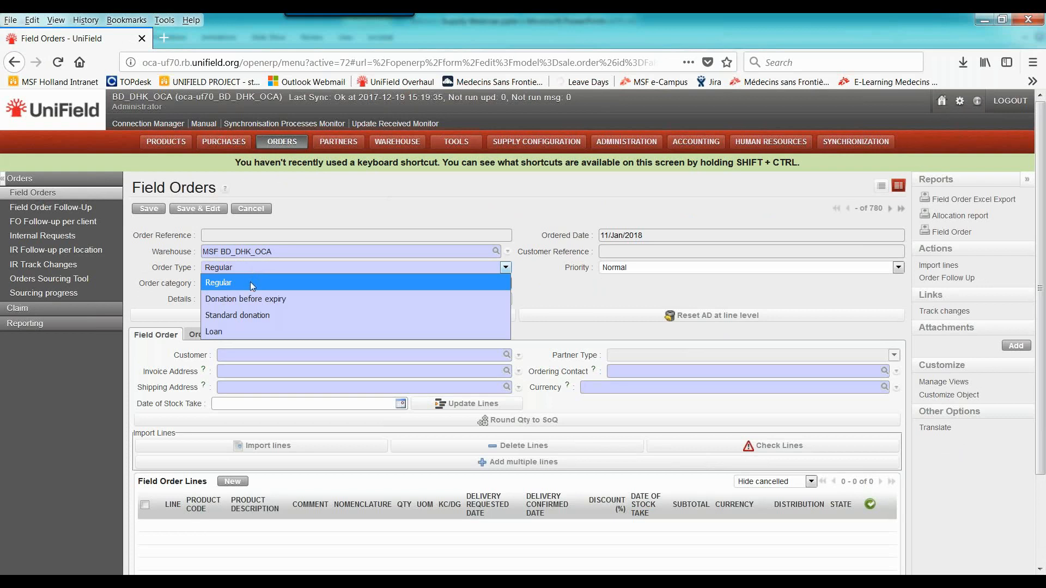
click(247, 280)
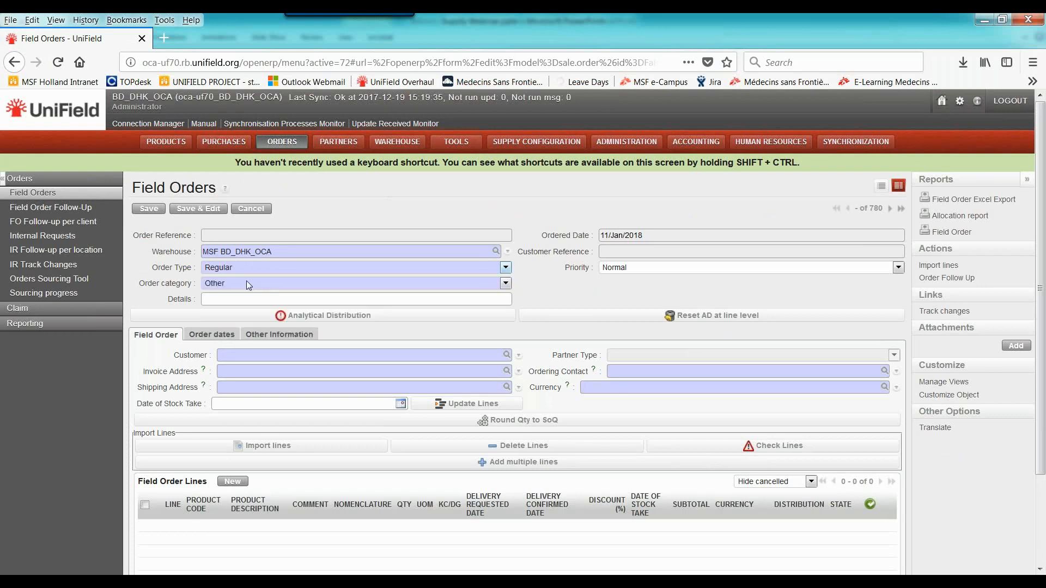
click(239, 286)
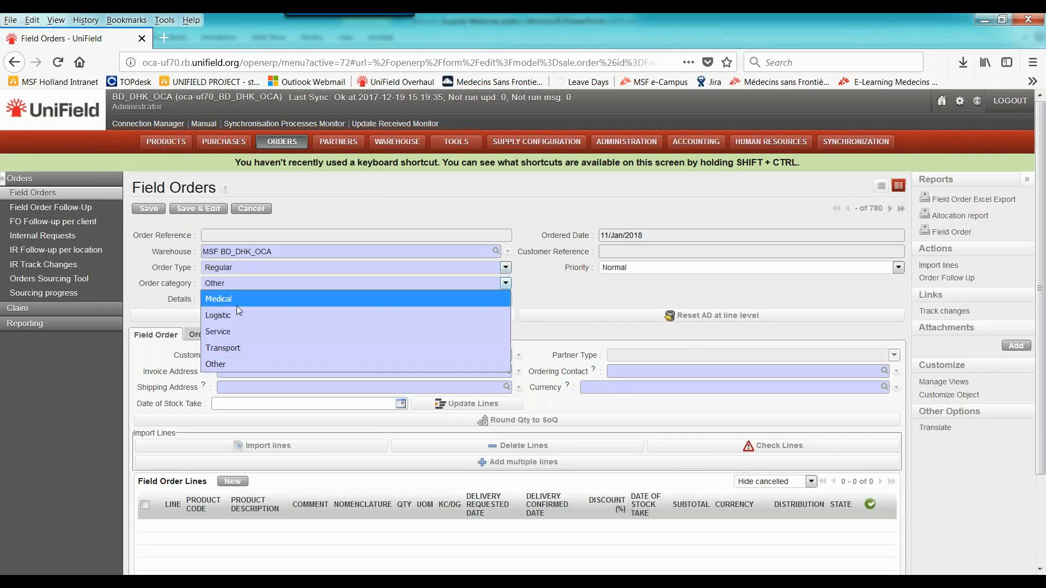
click(236, 301)
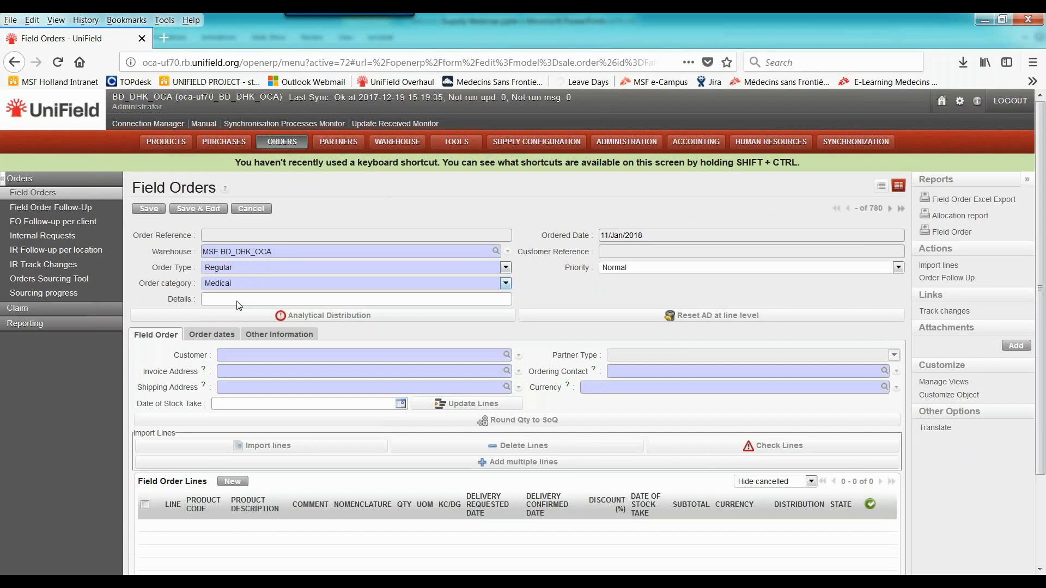
click(241, 356)
text(kt)
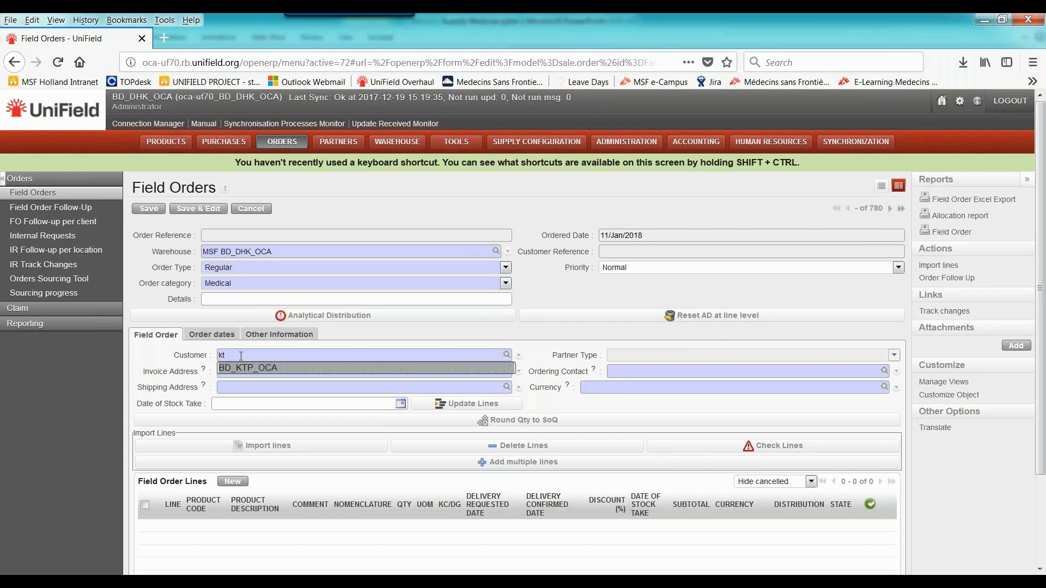
key(Return)
Use Add multiple lines to select products DDISZNL0001, DEXODEXT51D and DEXOPILO2D1 from main type MED, group D - Drugs
scroll(542, 501, down, 1)
scroll(543, 502, down, 2)
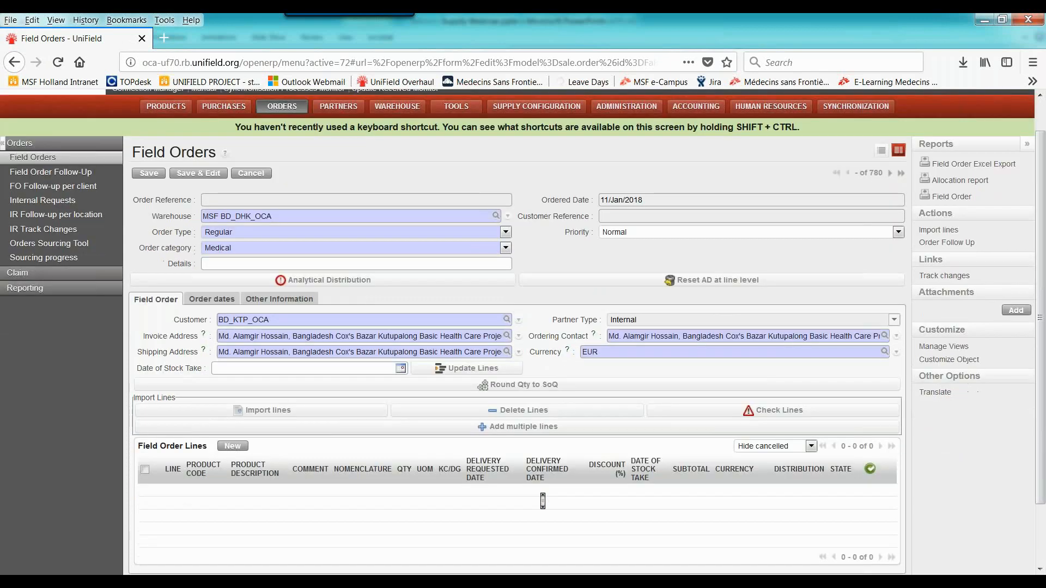
click(521, 407)
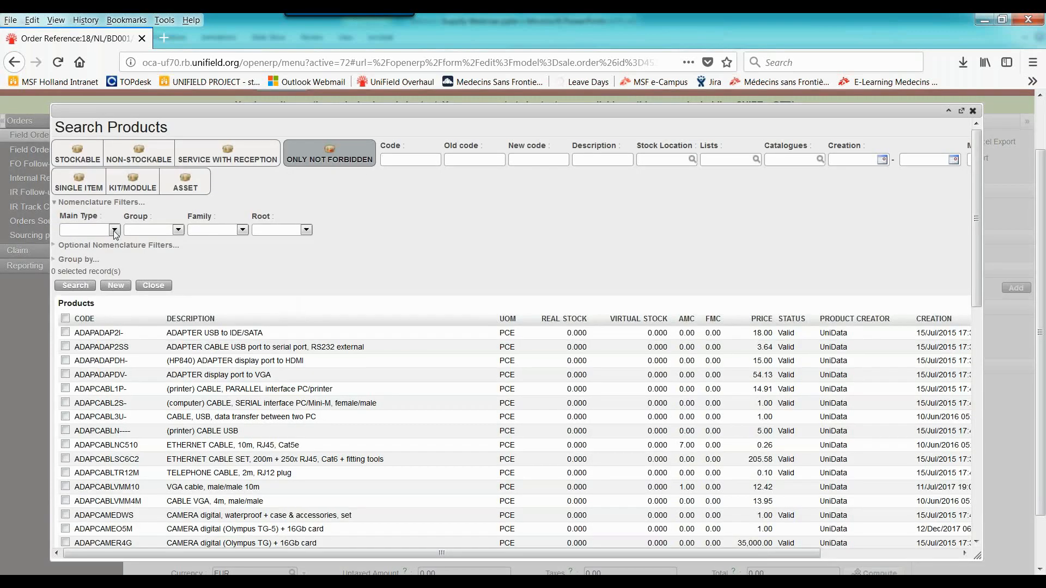
click(109, 230)
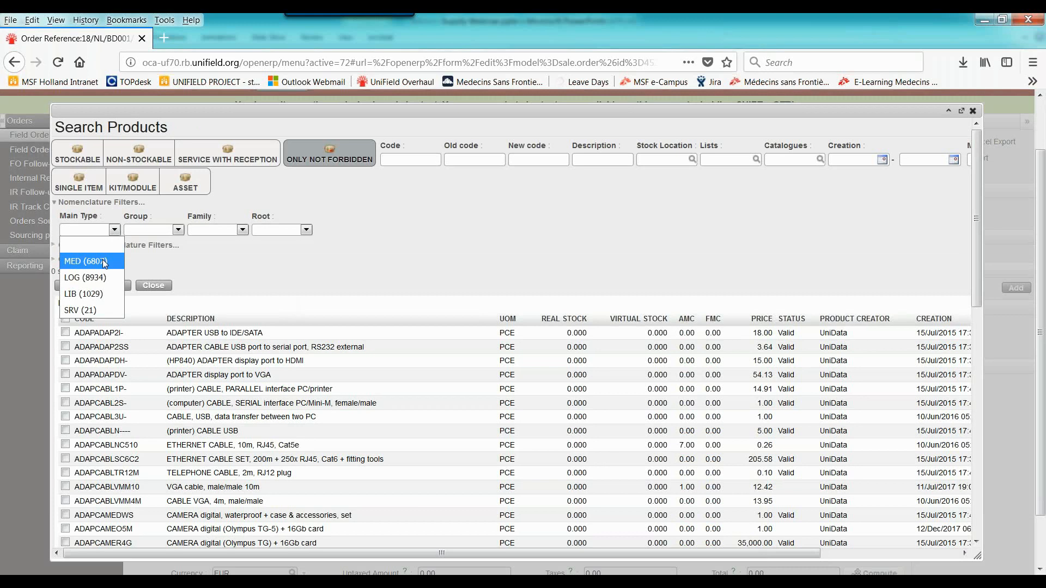
click(105, 263)
click(192, 231)
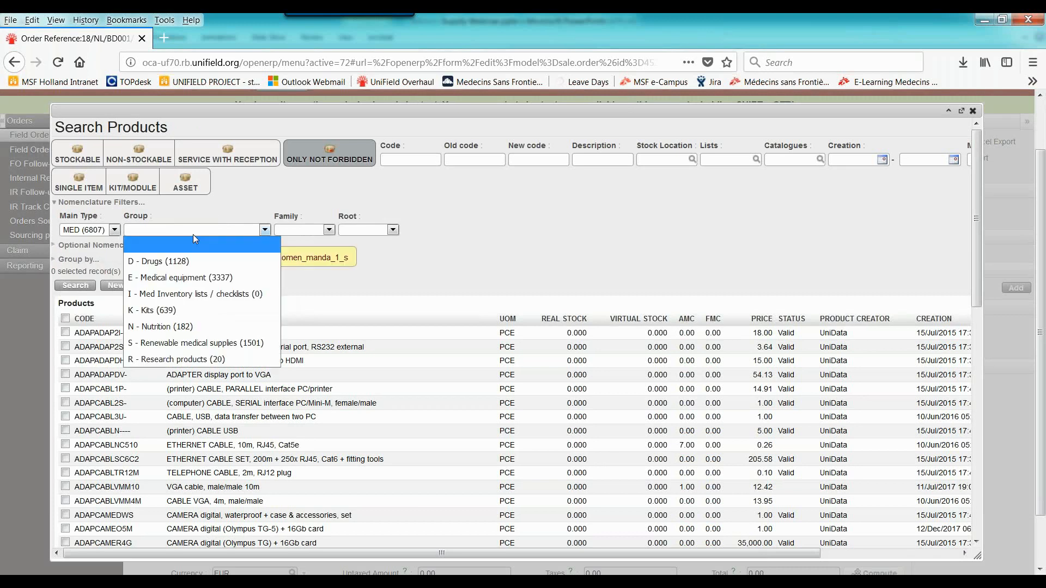
click(190, 262)
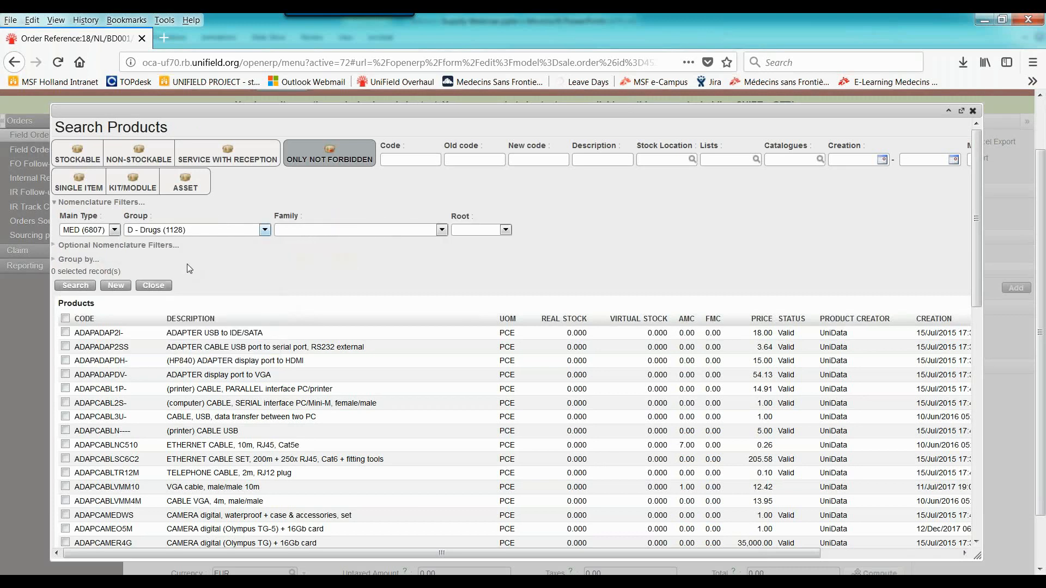
click(74, 289)
click(65, 333)
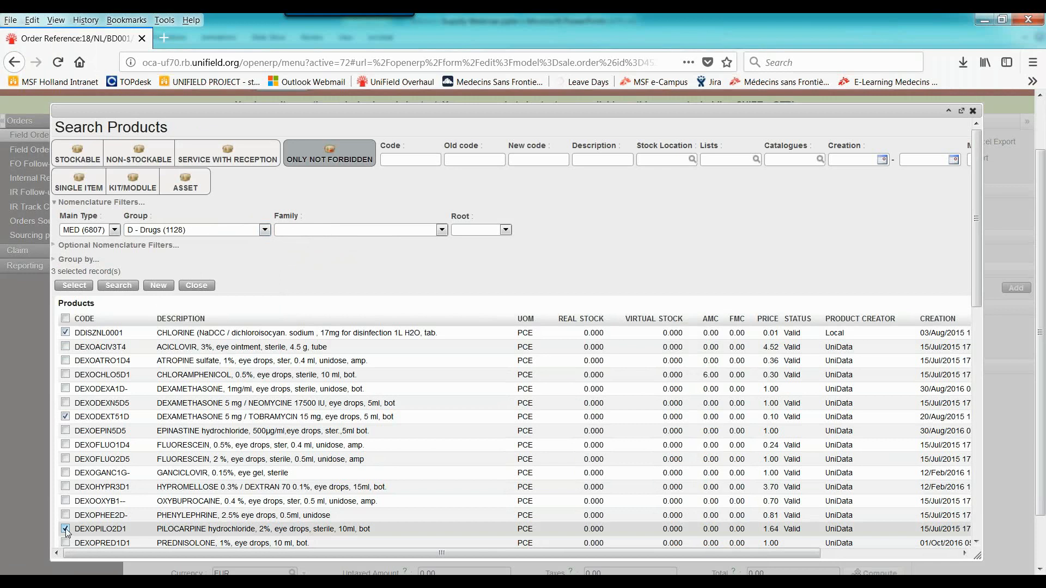
click(75, 286)
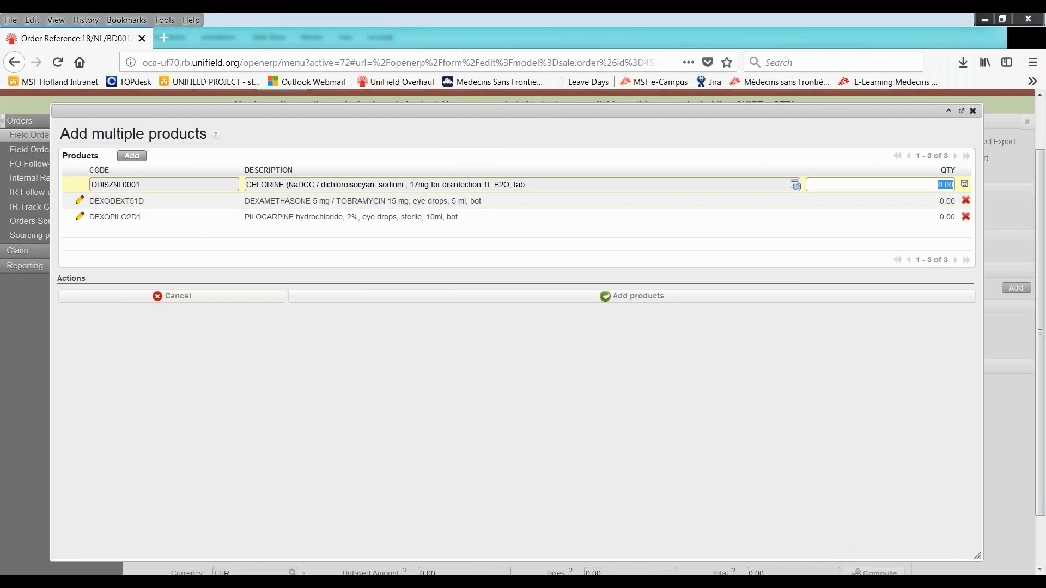
Set the quantities to 100 for DDISZNL0001, 60 for DEXODEXT51D and 1000 for DEXOPILO2D1, and add the products to the order
text(100)
click(965, 185)
click(945, 205)
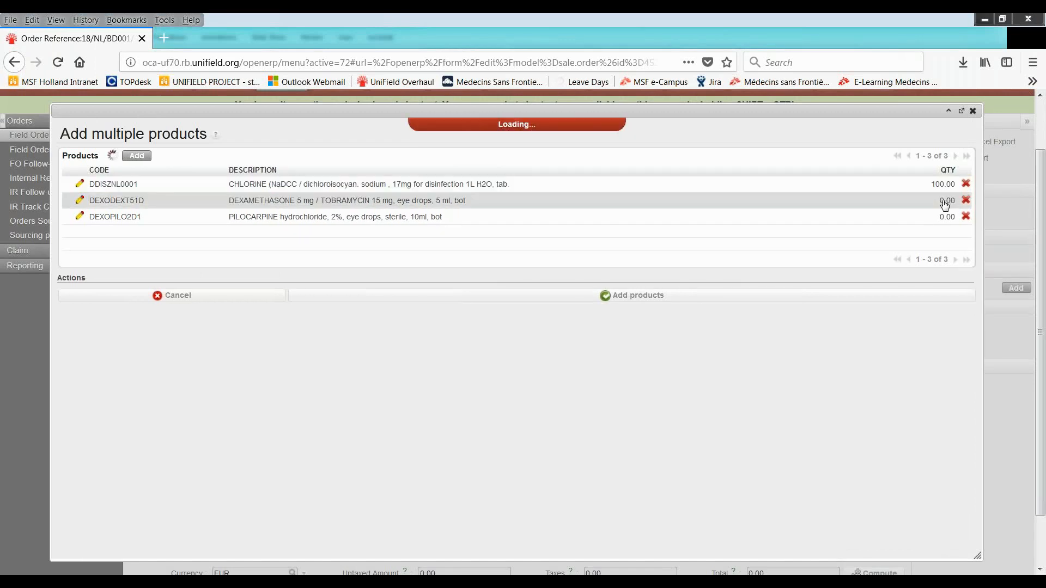
text(60)
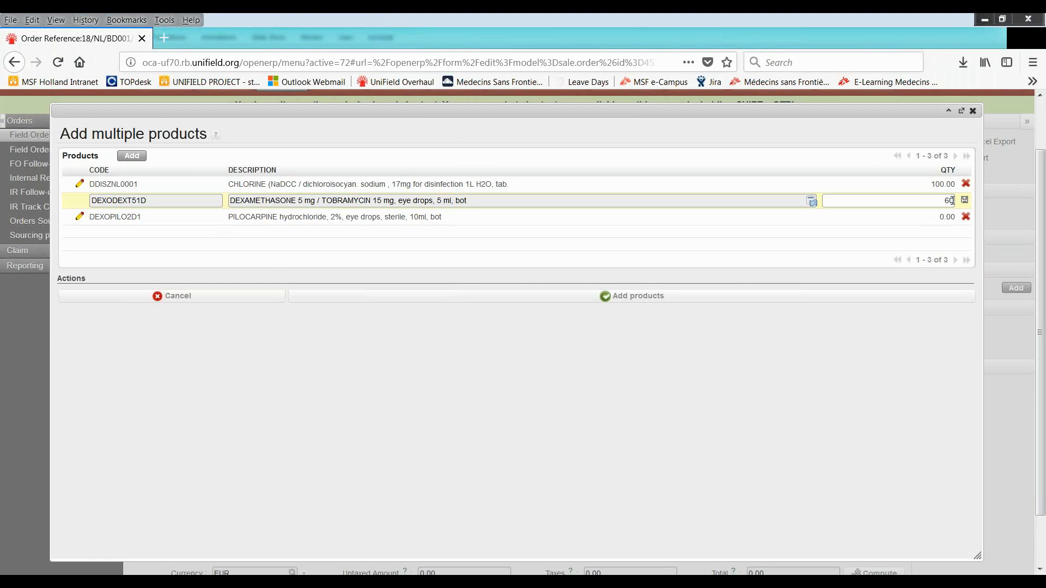
click(964, 200)
click(945, 222)
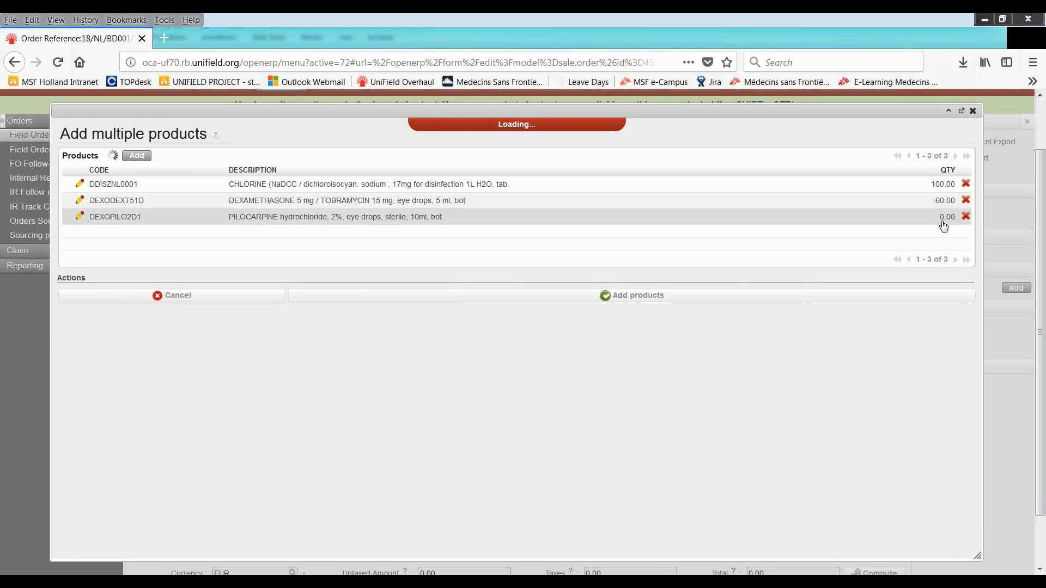
text(1000)
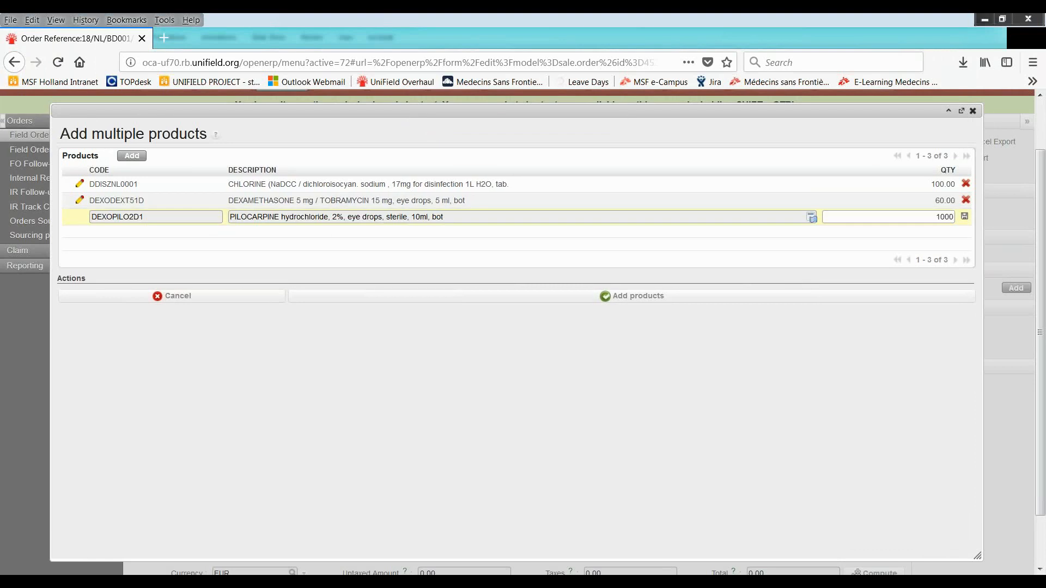
click(965, 217)
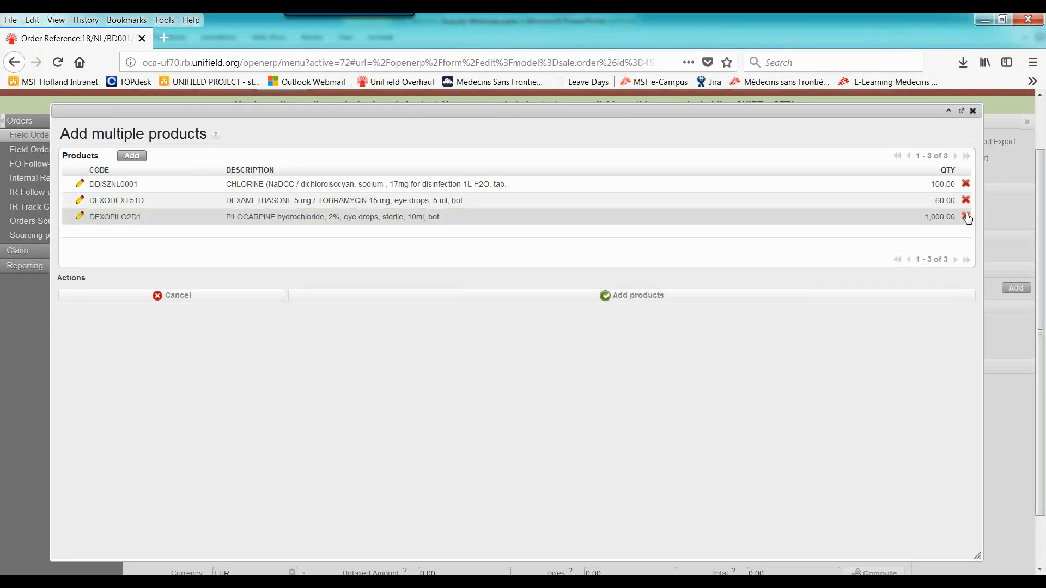
click(883, 301)
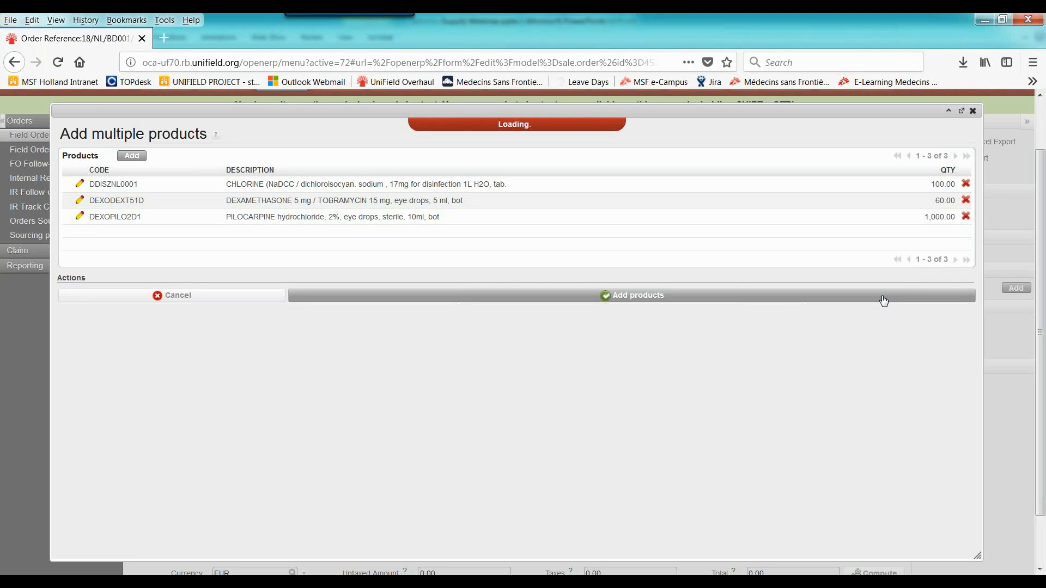
Try to validate the third field order line, DEXOPILO2D1
scroll(73, 446, down, 3)
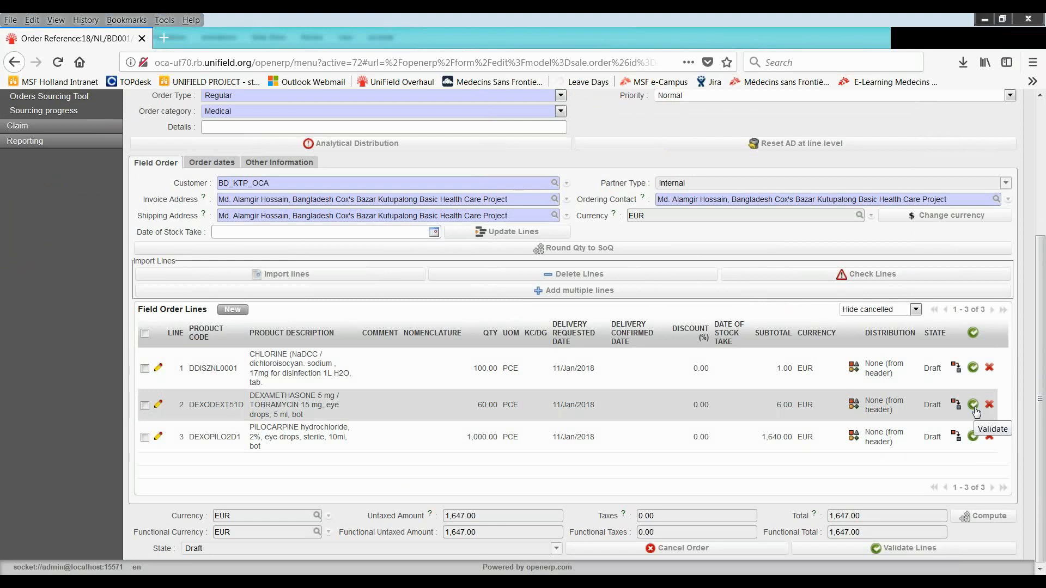
click(973, 437)
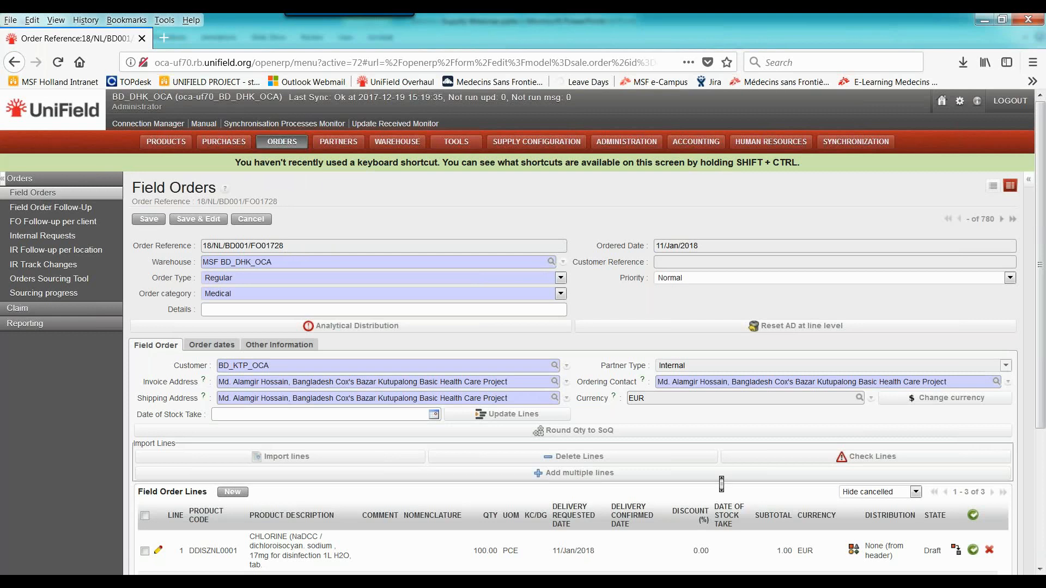
scroll(722, 484, down, 3)
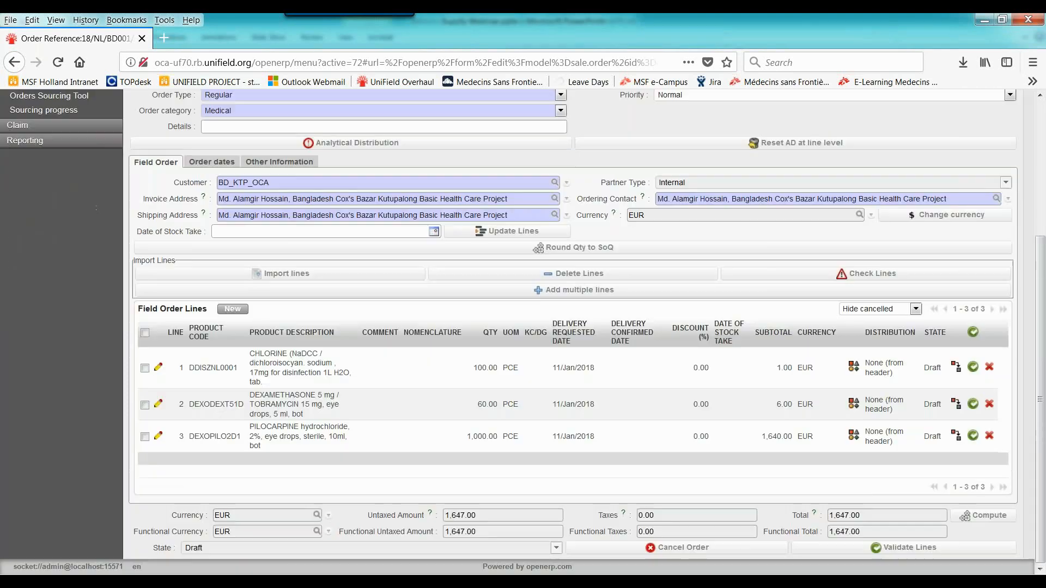
click(973, 437)
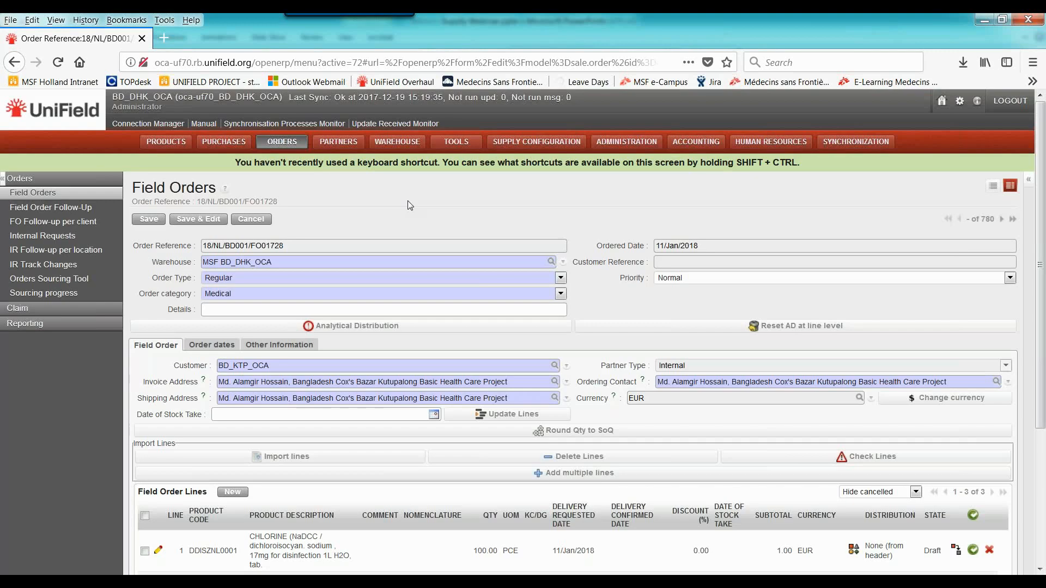
drag(126, 182, 198, 220)
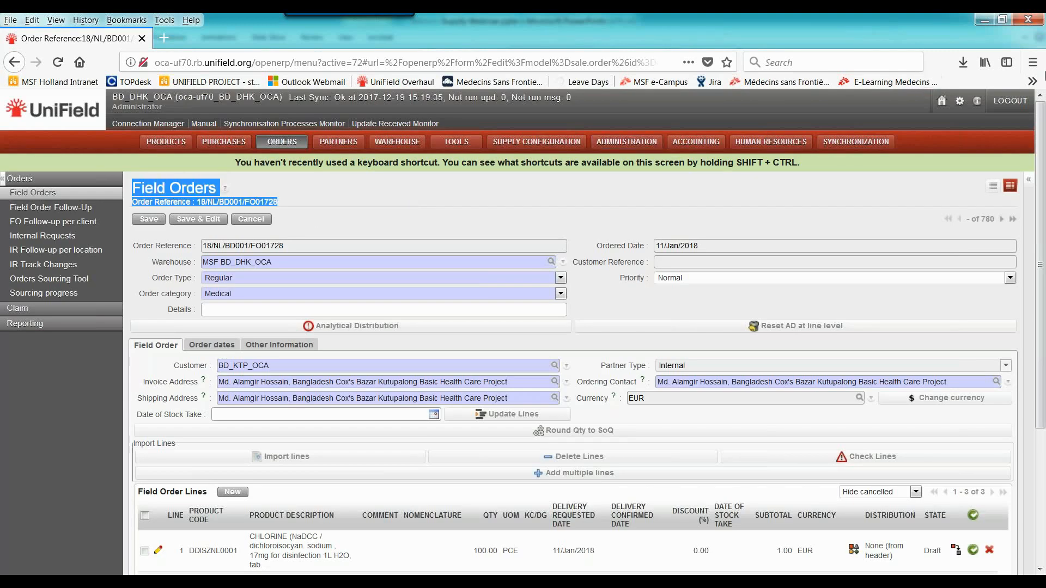
click(1034, 48)
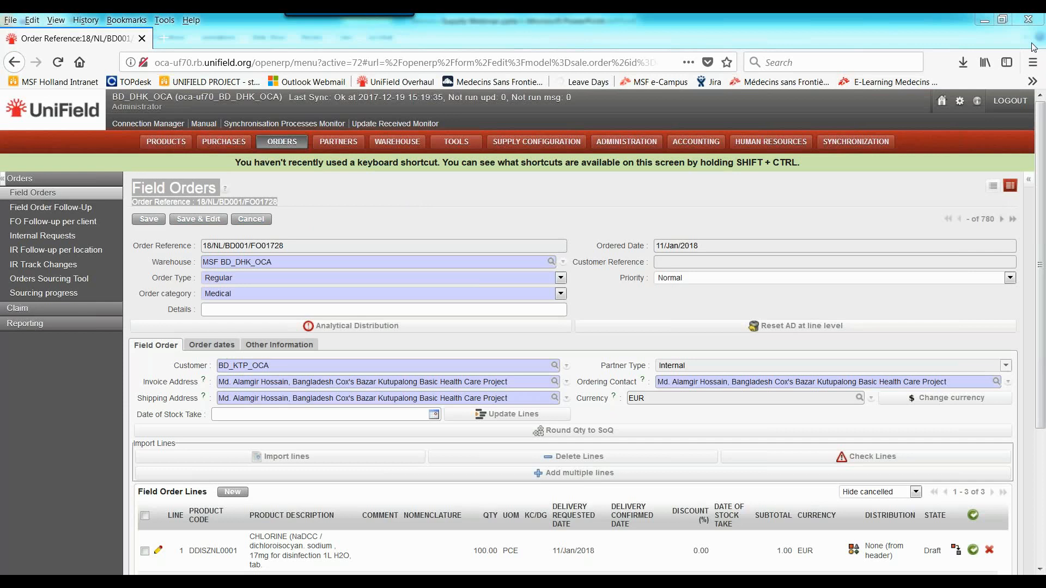
click(908, 25)
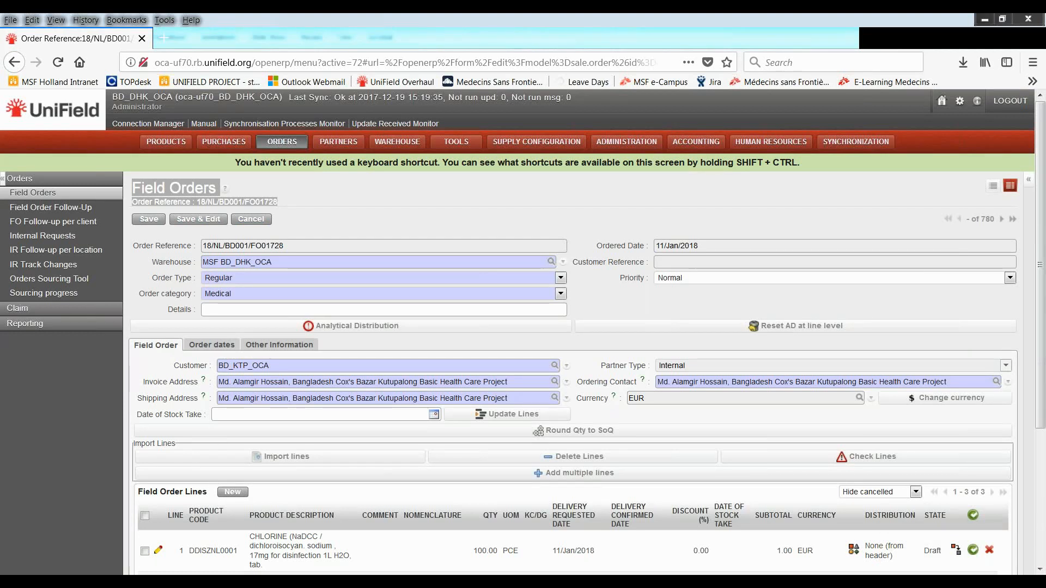
Add a cost center line with destination OPS and cost center BD021 to the order's global analytic distribution
scroll(459, 234, down, 2)
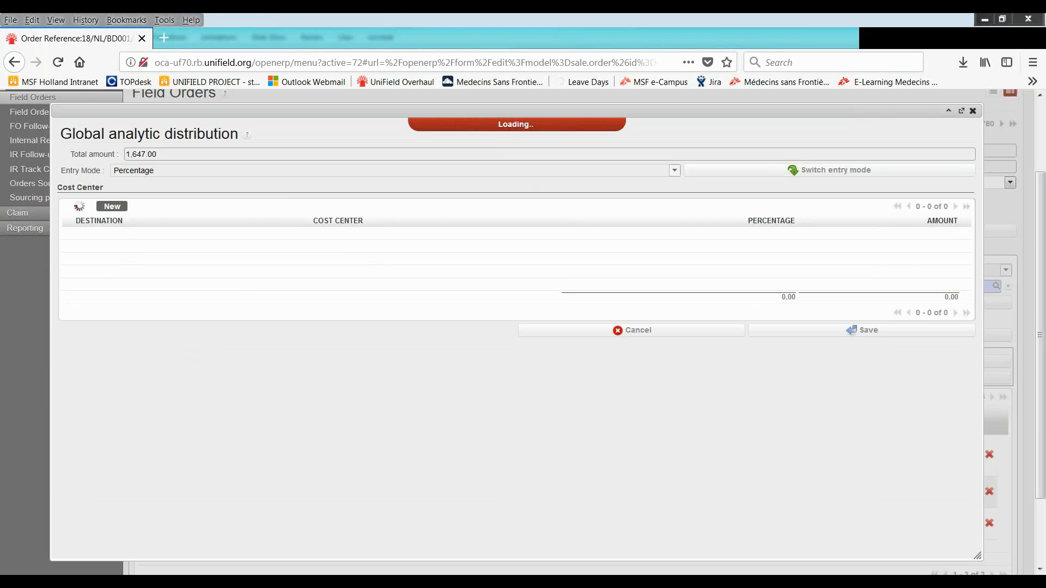
text(0p)
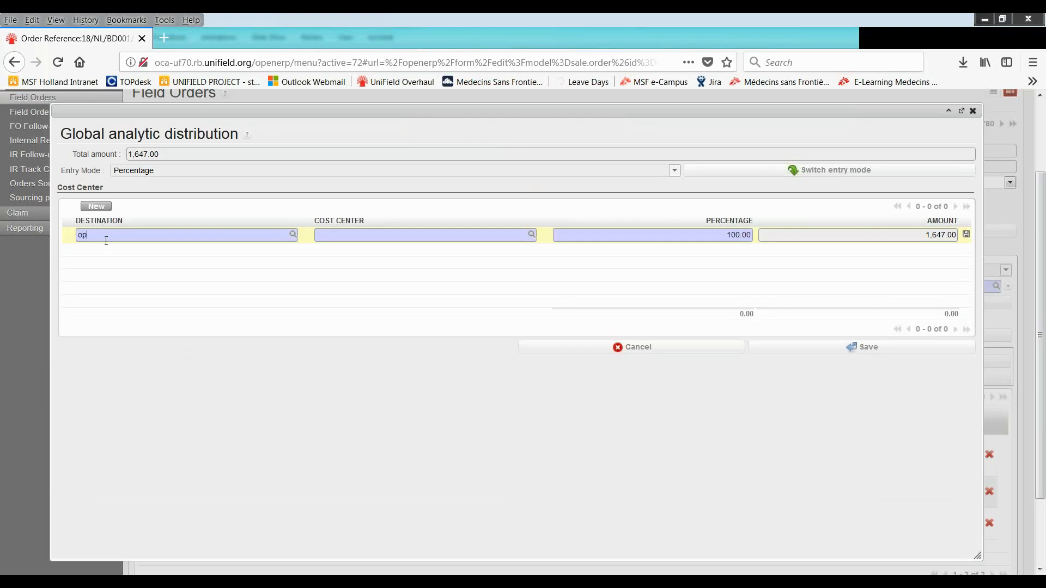
click(105, 249)
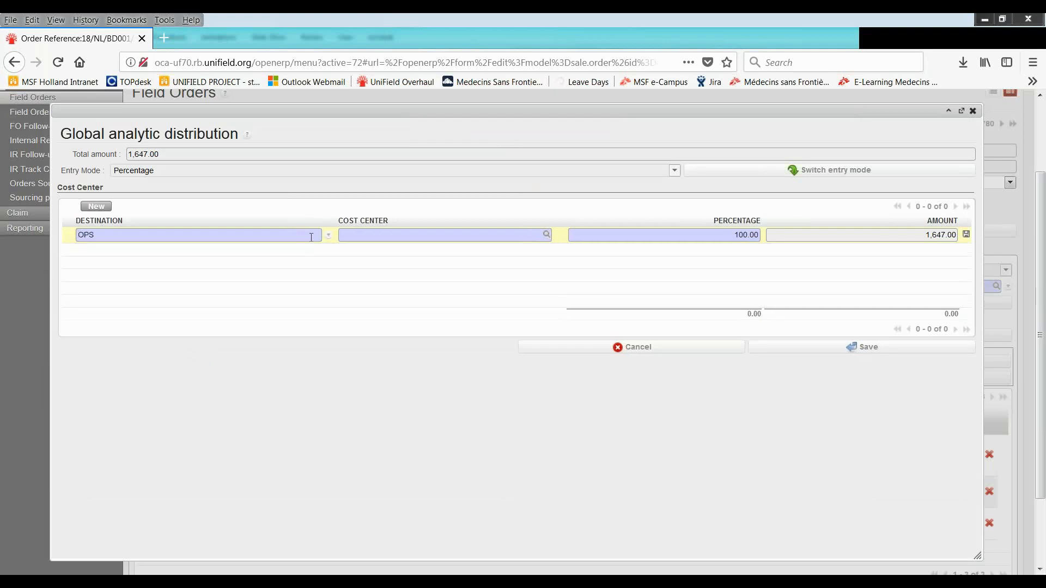
click(353, 236)
text(d)
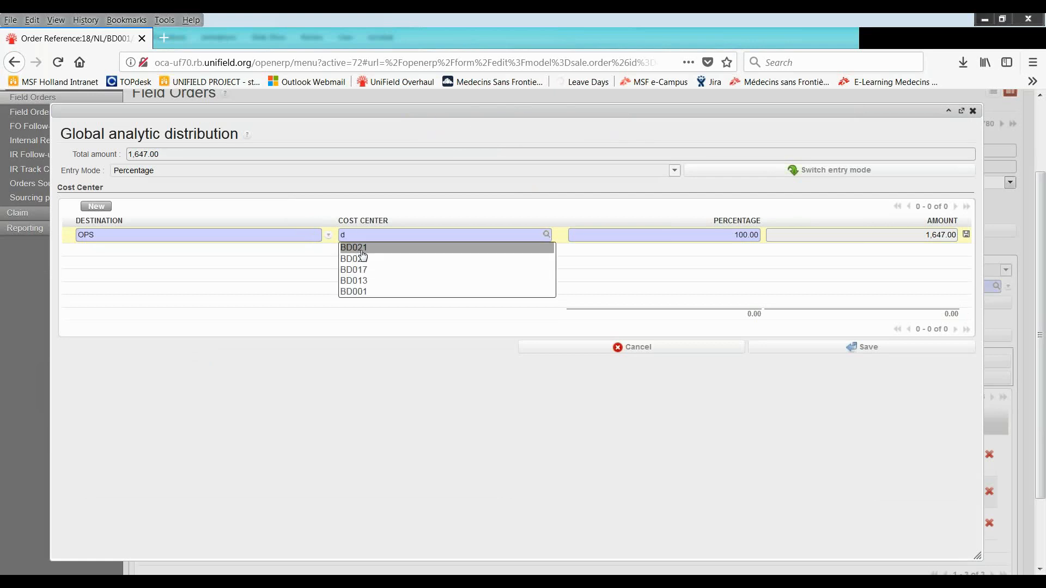
click(359, 249)
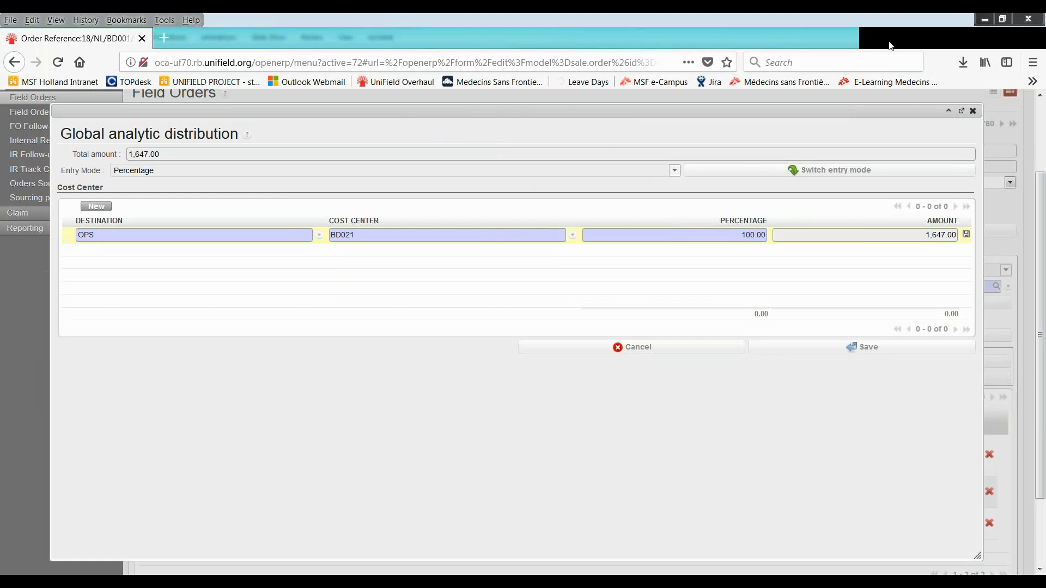
click(967, 235)
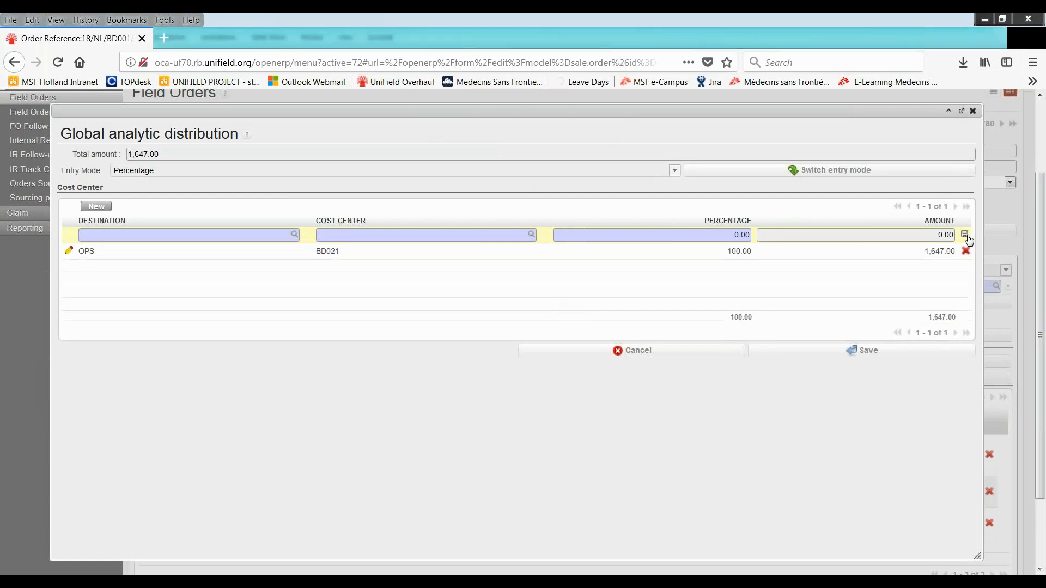
Save the global analytic distribution and validate all field order lines, starting with DEXOPILO2D1
click(865, 351)
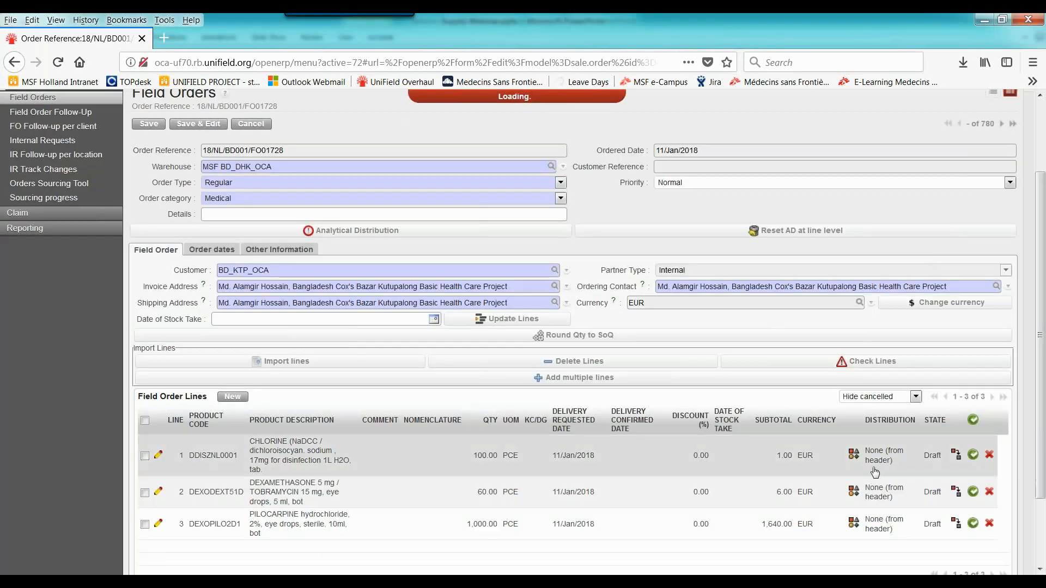
scroll(899, 487, down, 3)
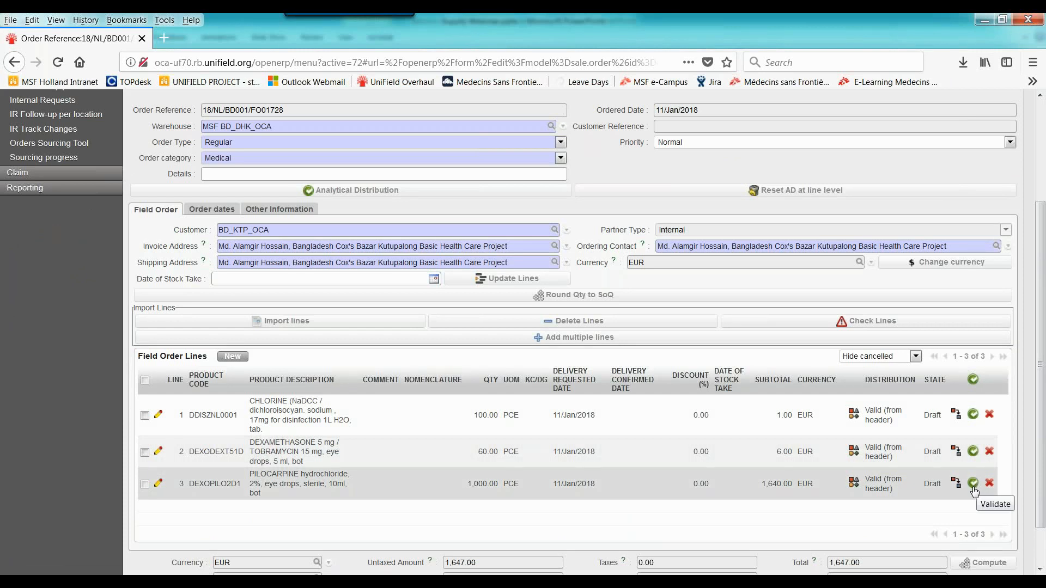
click(973, 484)
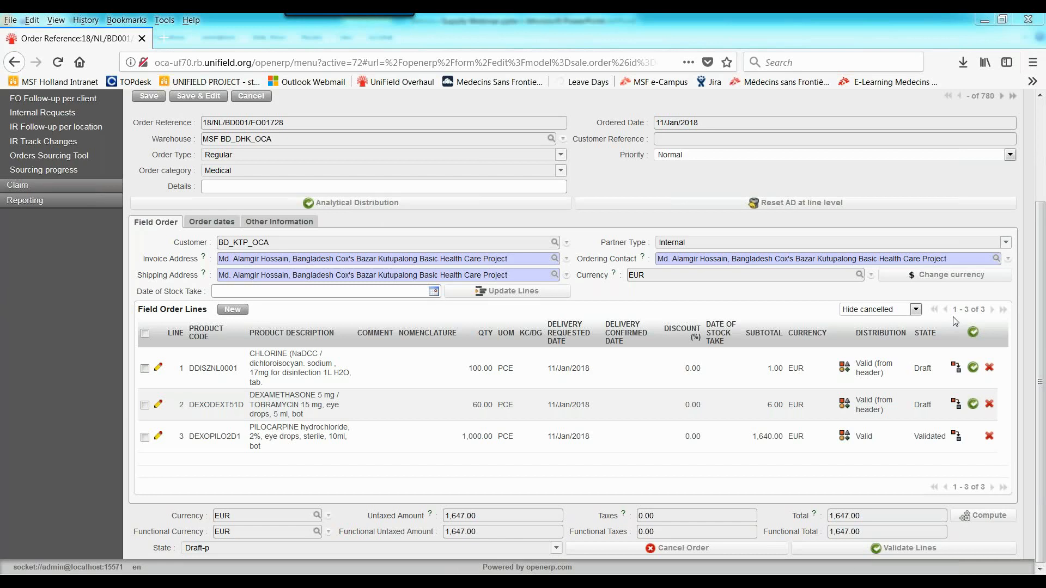
click(860, 555)
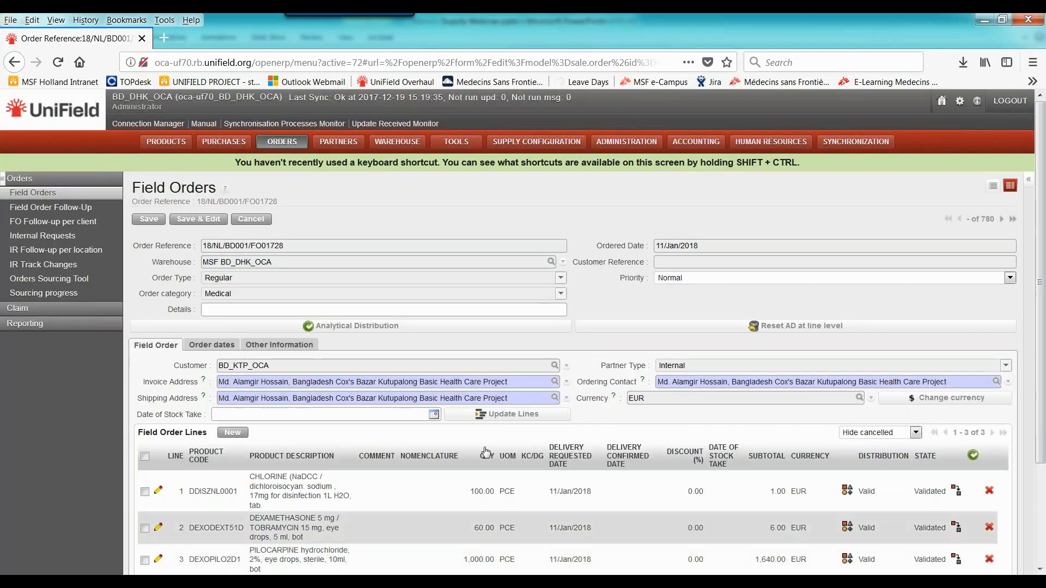
Filter the Orders Sourcing Tool by order 1728 and source its DDISZNL0001 line from Square Pharmaceuticals Ltd
click(76, 279)
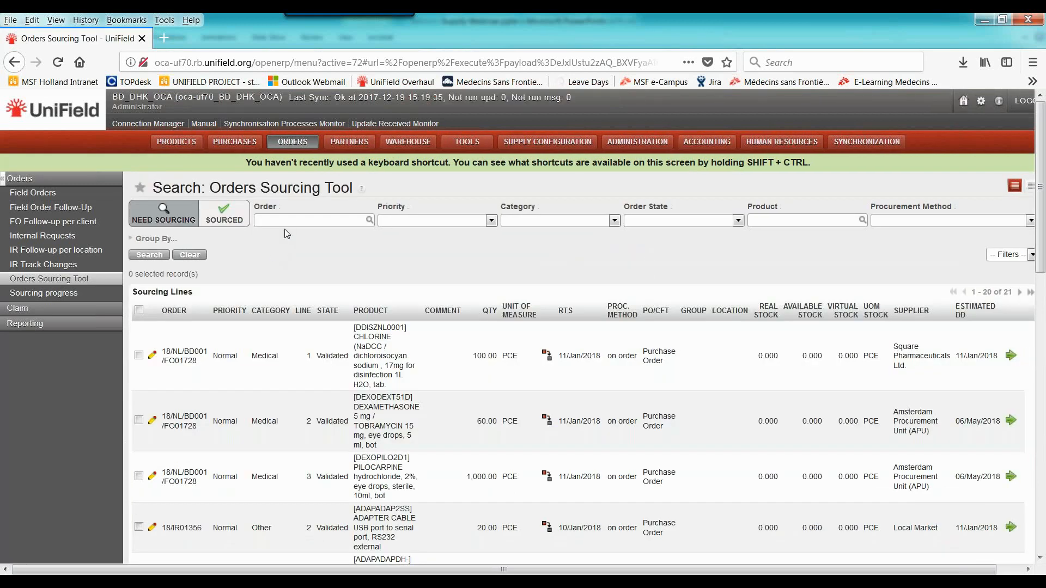
click(285, 221)
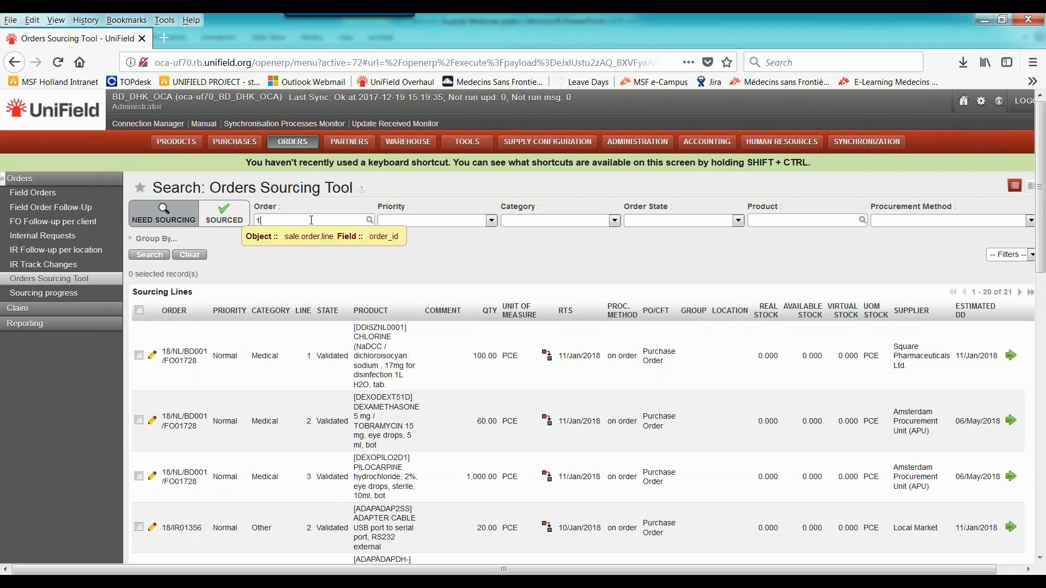
text(8)
key(Return)
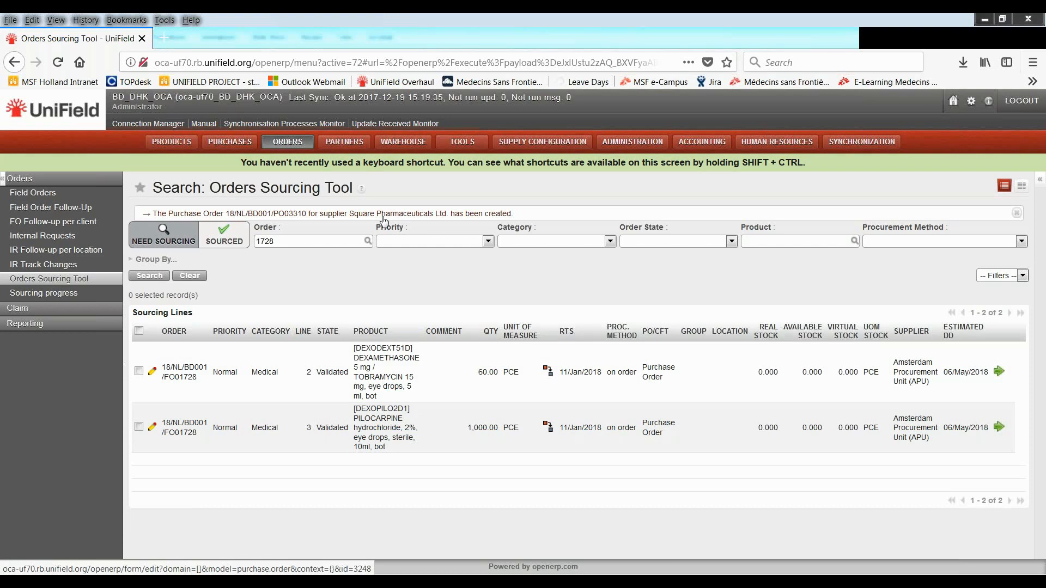
Open the created Square Pharmaceuticals Ltd. purchase order in a new browser tab and validate its lines
right_click(301, 218)
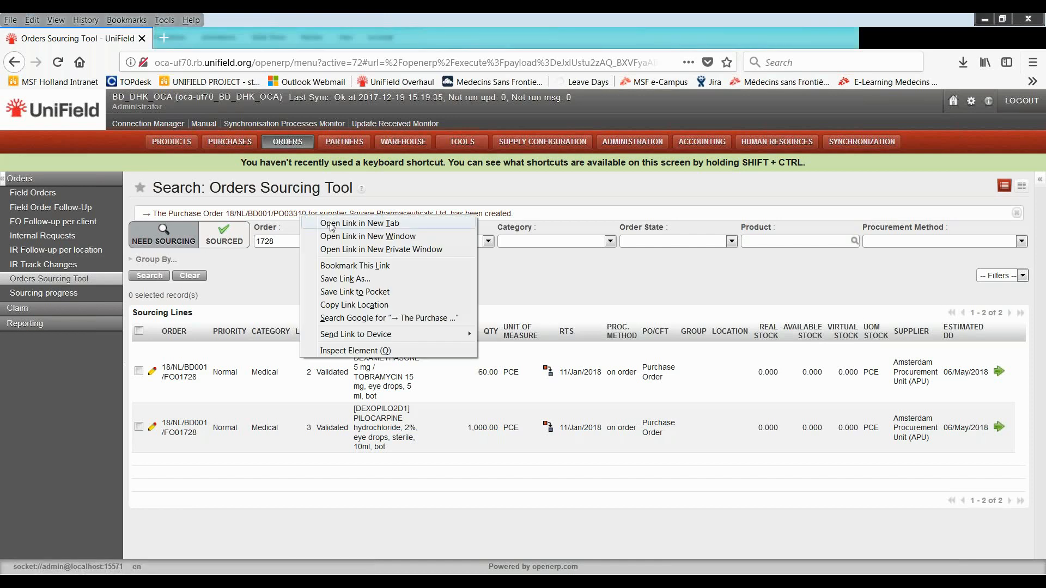
click(331, 222)
click(248, 40)
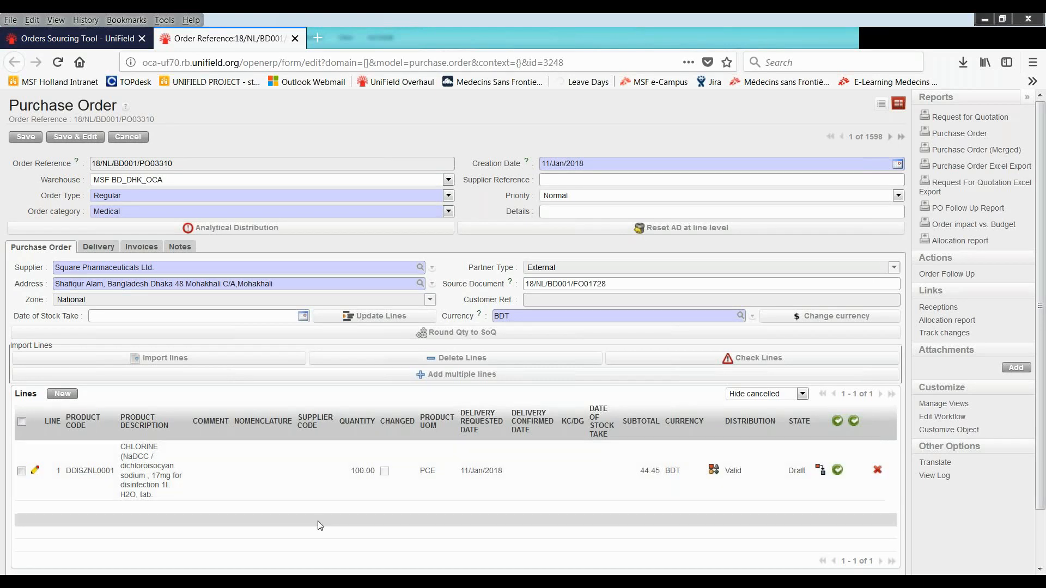
middle_click(596, 515)
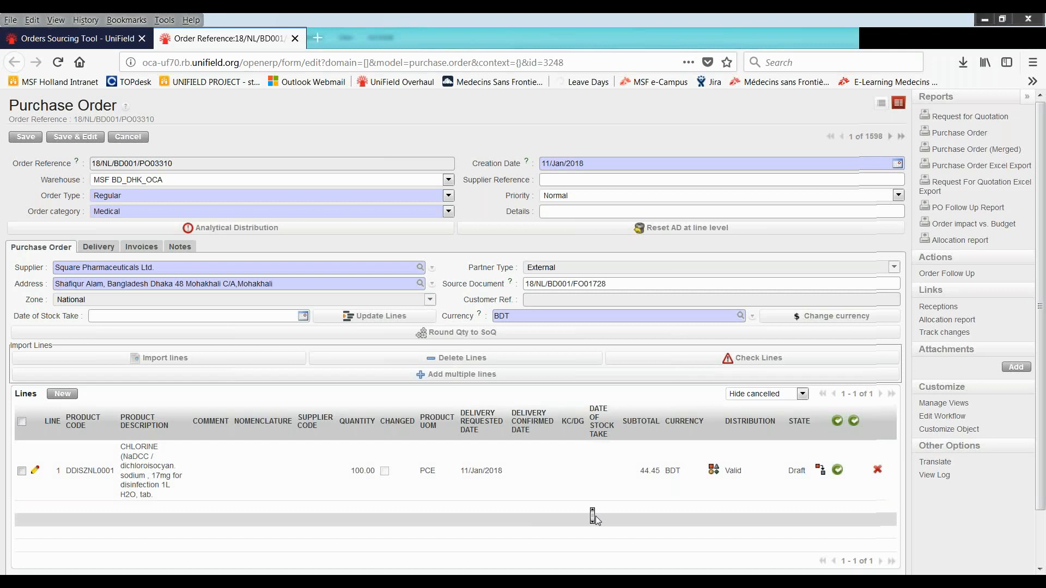
scroll(596, 521, down, 2)
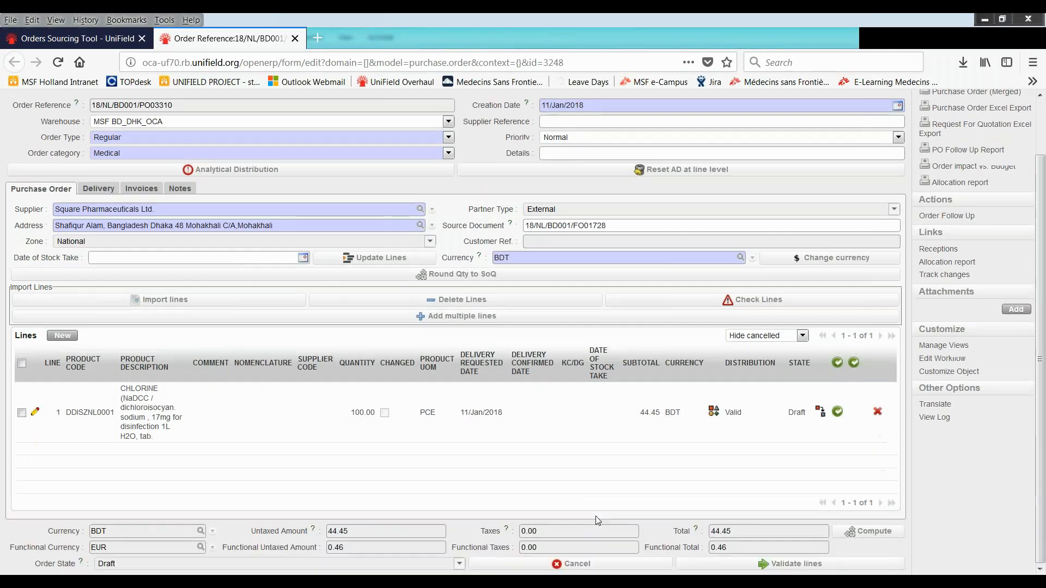
scroll(598, 521, up, 2)
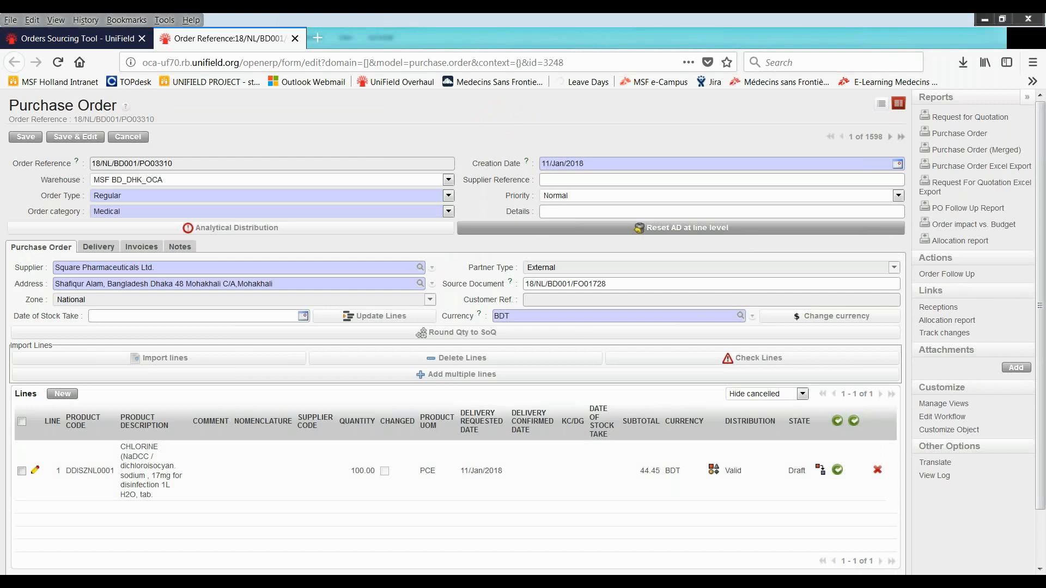
scroll(799, 229, down, 2)
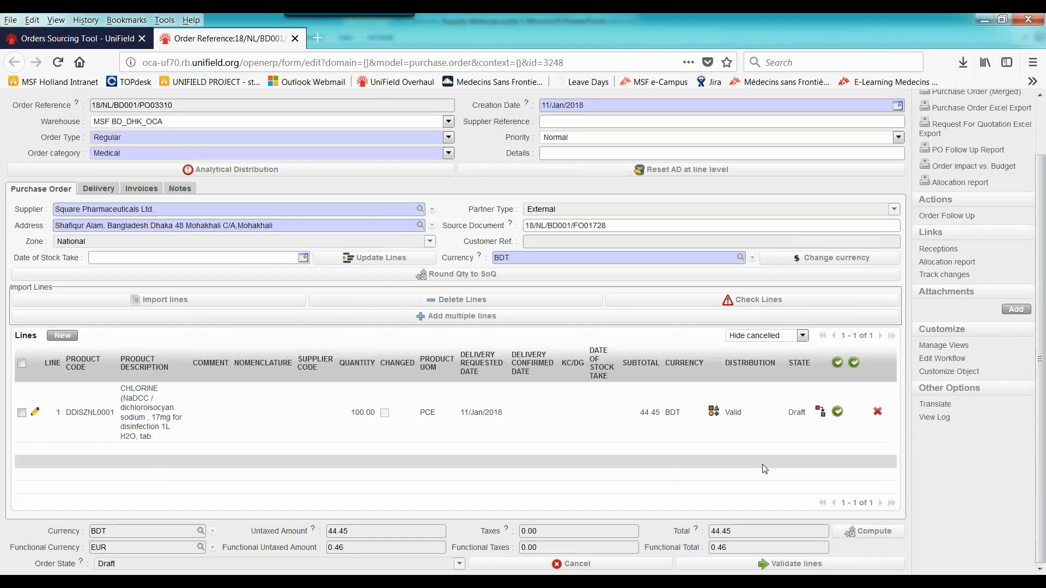
click(765, 565)
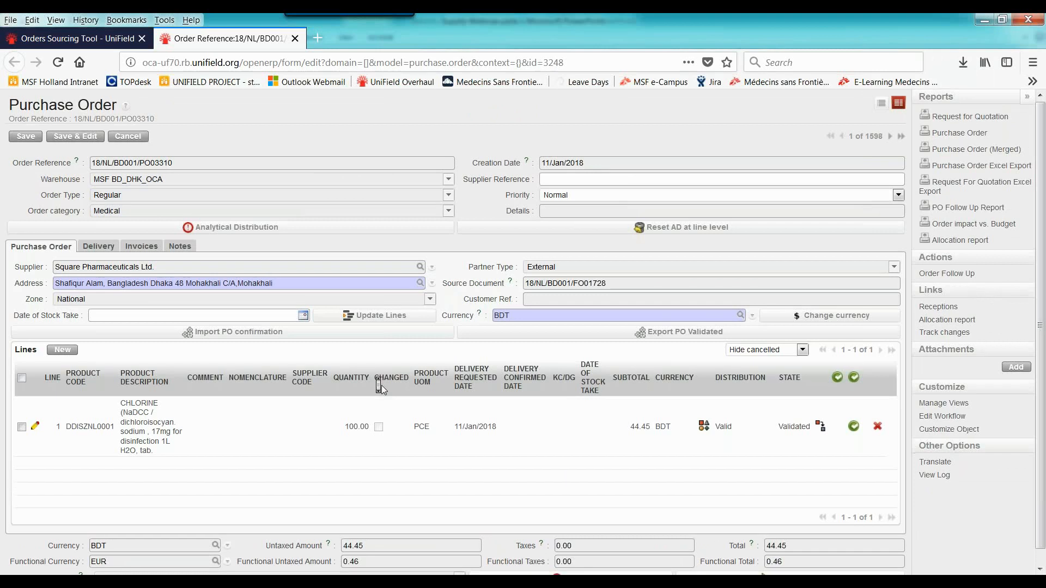
Set the purchase order's delivery confirmed date to 18/Jan/2018
scroll(382, 386, down, 1)
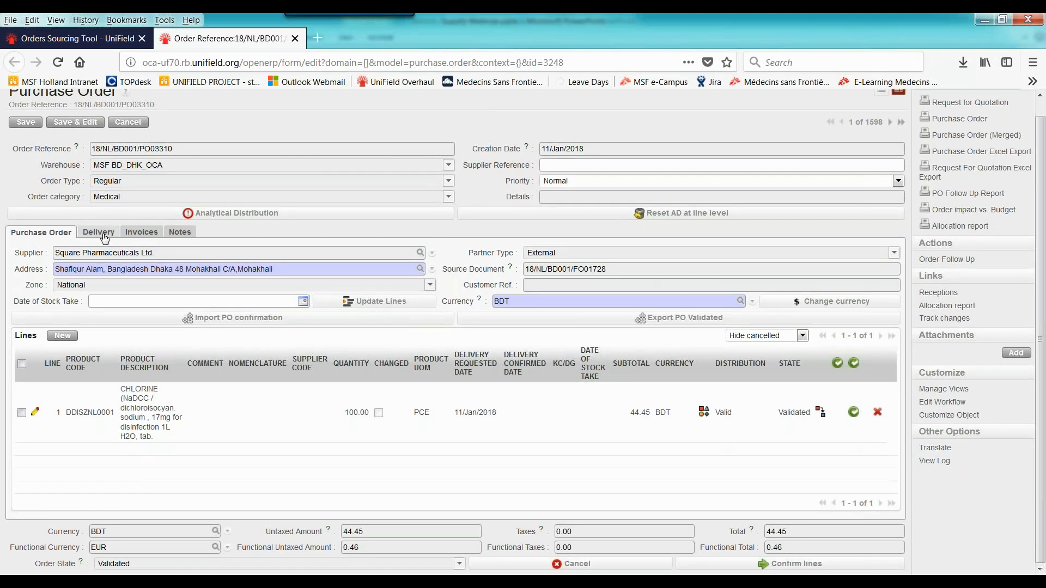
click(98, 233)
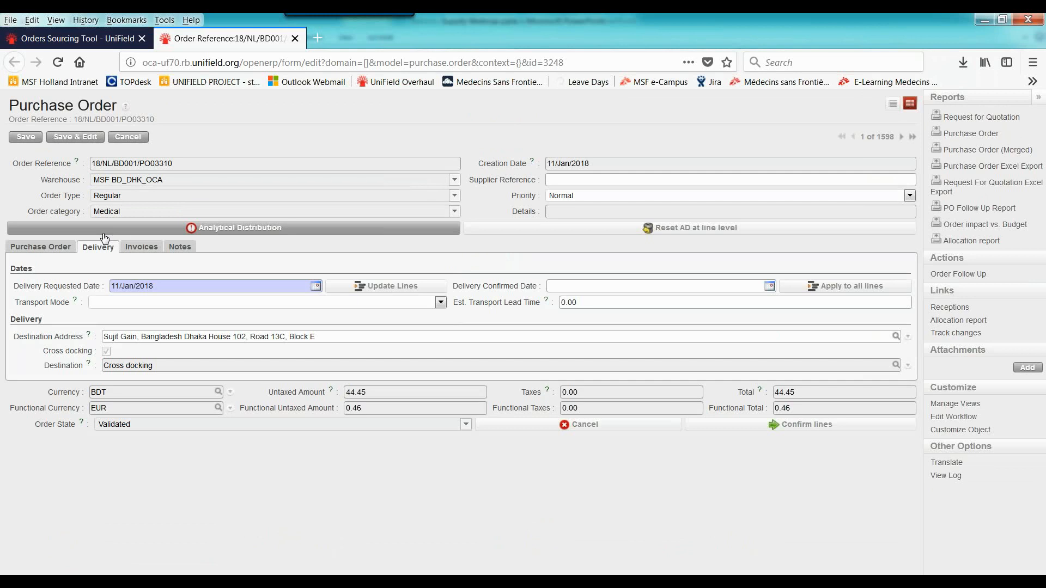
click(769, 287)
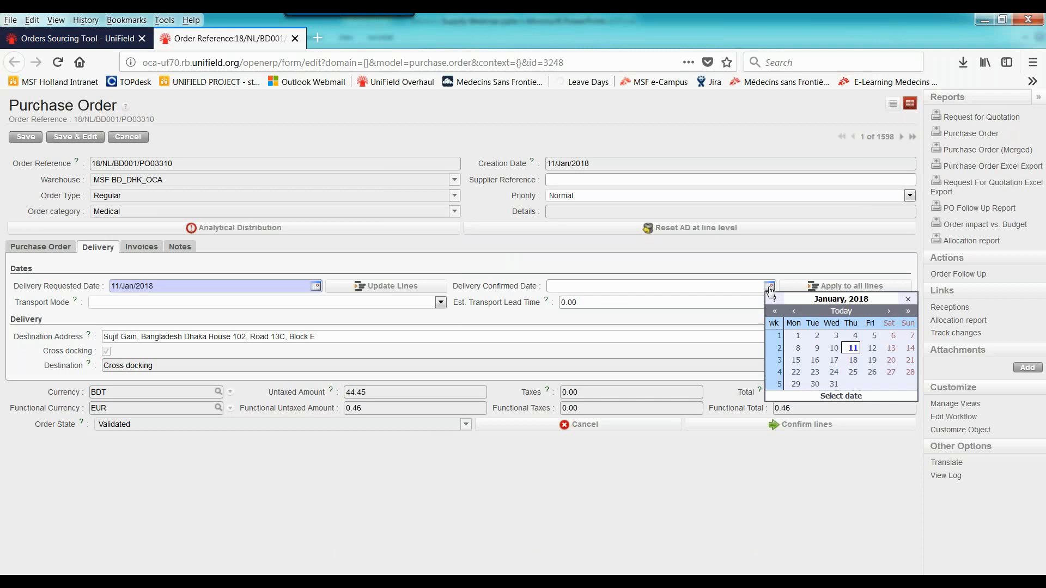
click(854, 361)
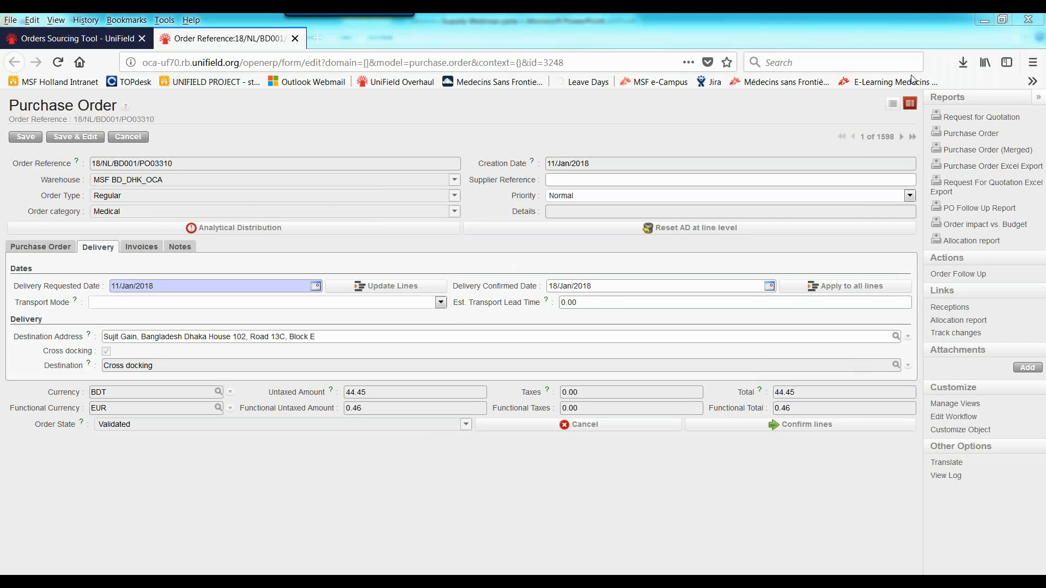
click(842, 294)
Compare the purchase order line's delivery confirmed date with the date set in the order's delivery details
click(61, 249)
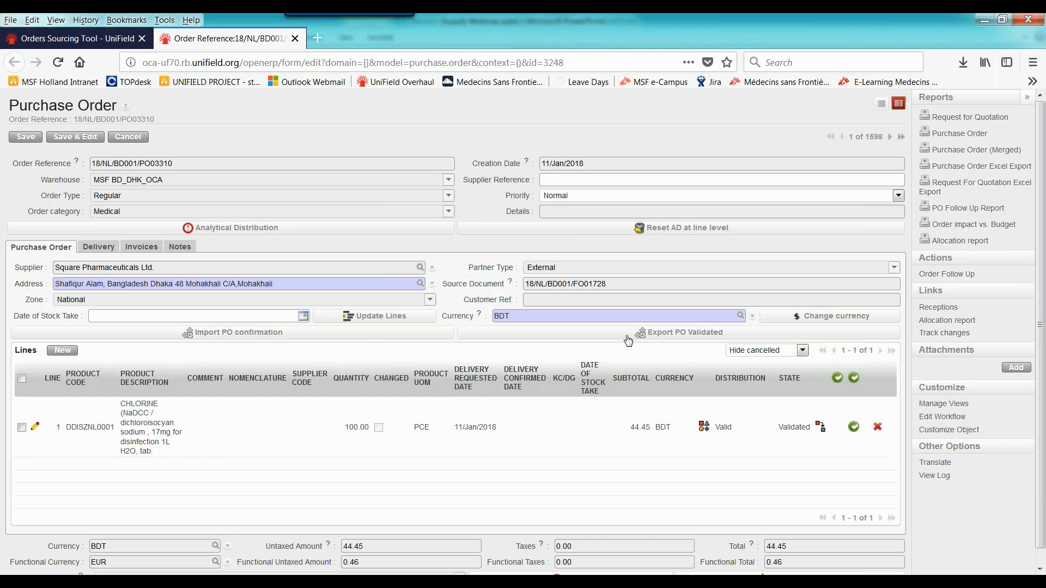
right_click(905, 194)
click(906, 192)
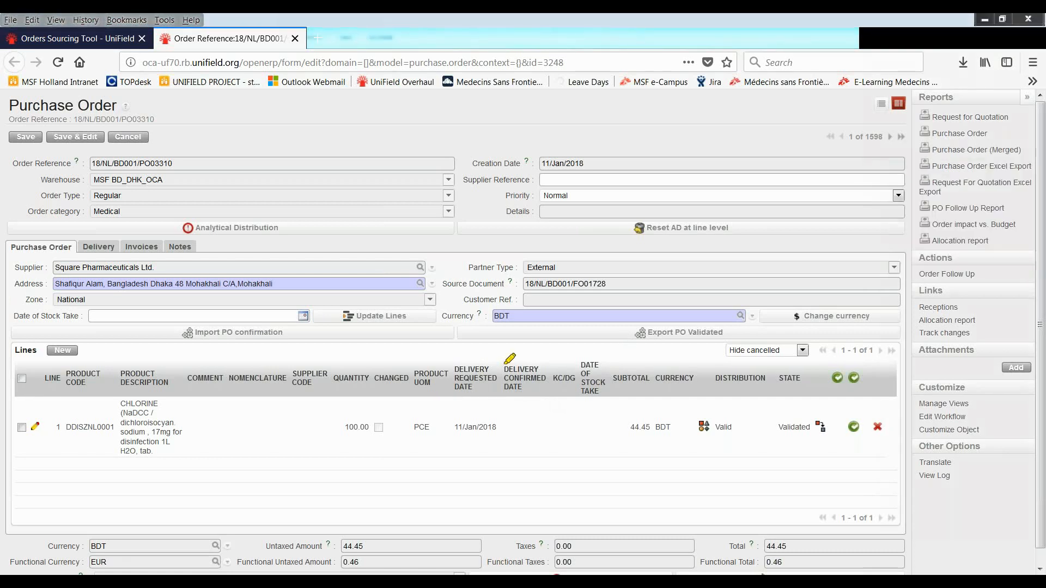
mouse_move(506, 362)
mouse_down()
mouse_move(516, 390)
mouse_move(548, 389)
mouse_move(548, 374)
mouse_move(513, 365)
mouse_move(542, 384)
mouse_up()
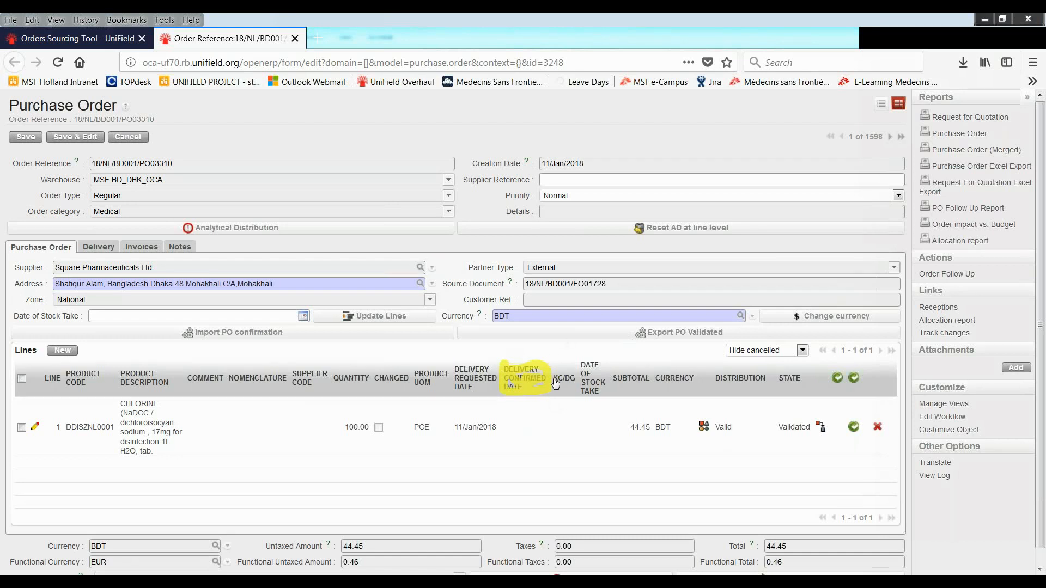
click(98, 247)
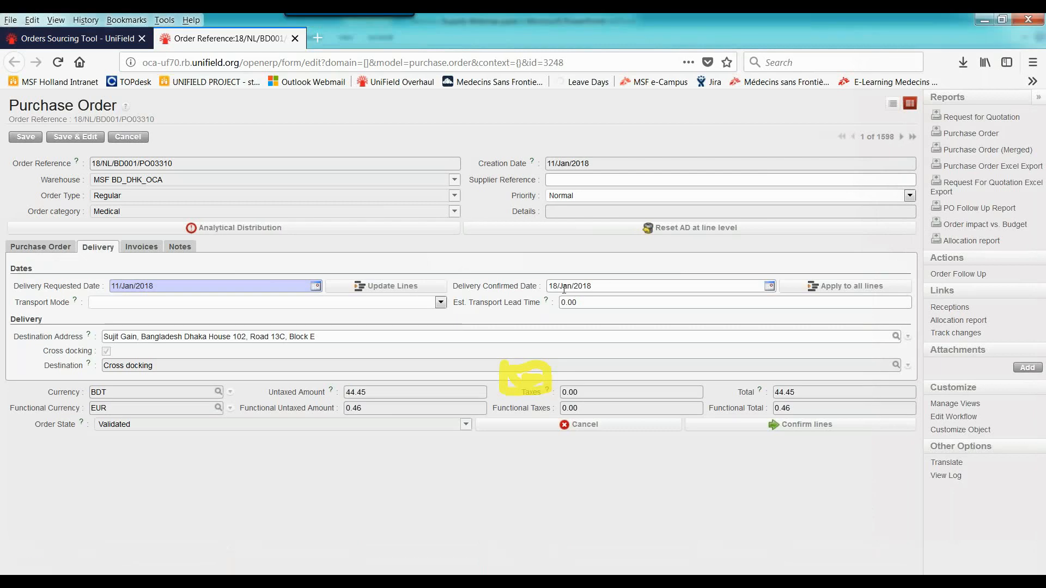
click(55, 248)
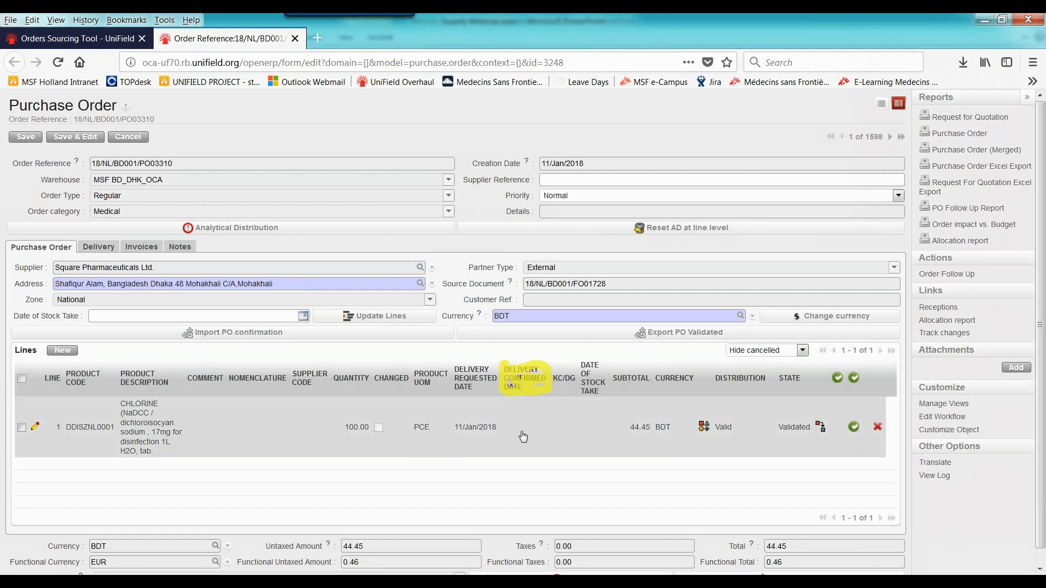
Save the purchase order and apply the delivery confirmed date 18/Jan/2018 to all its lines
click(25, 138)
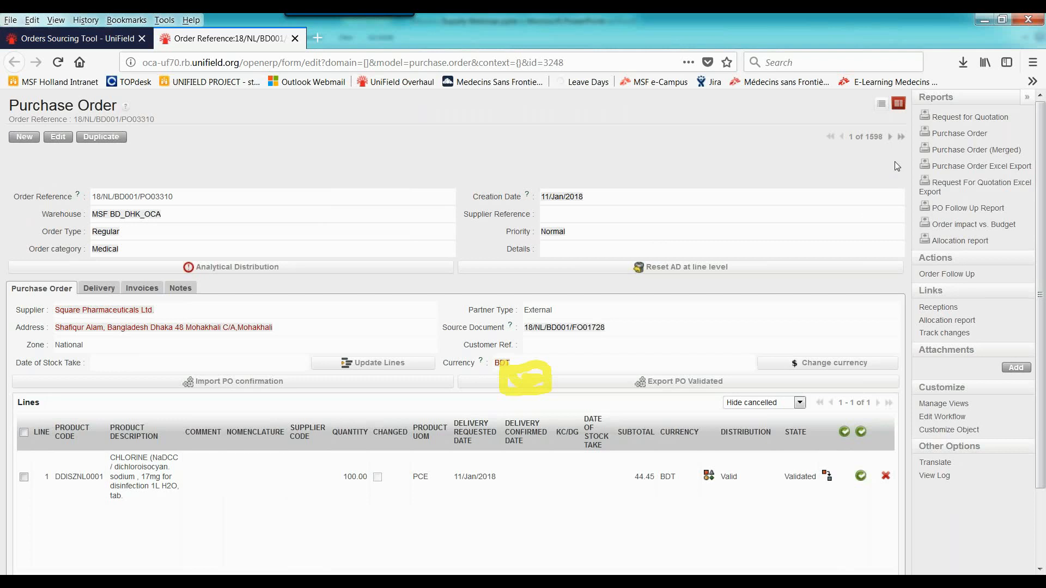
right_click(914, 229)
click(914, 229)
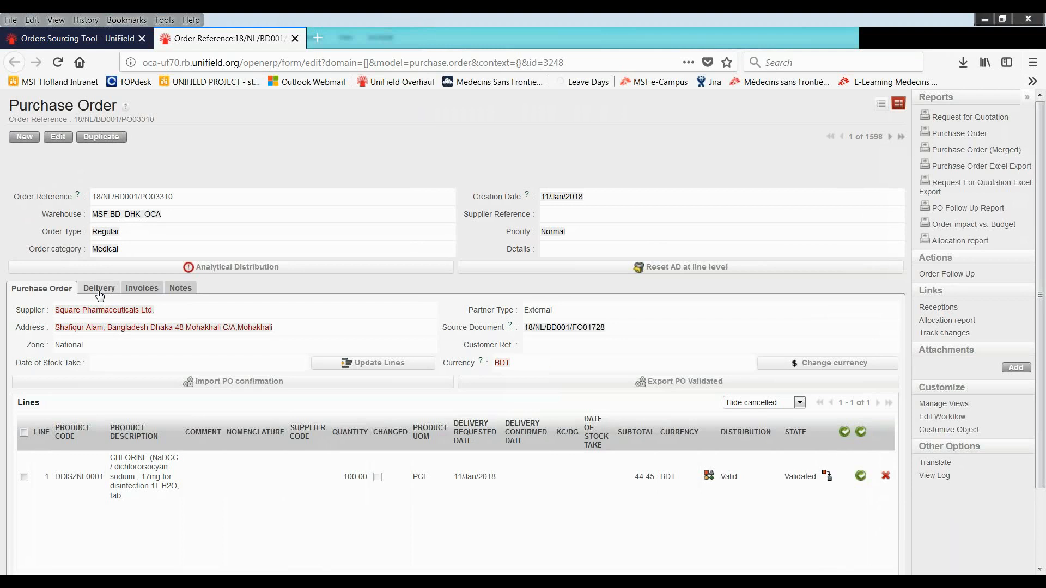
click(99, 289)
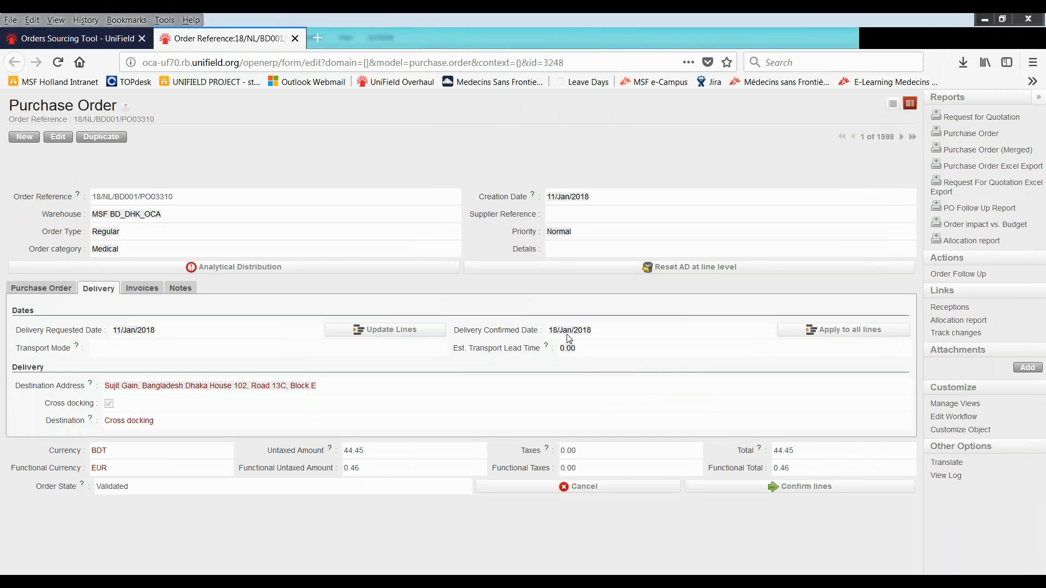
click(828, 332)
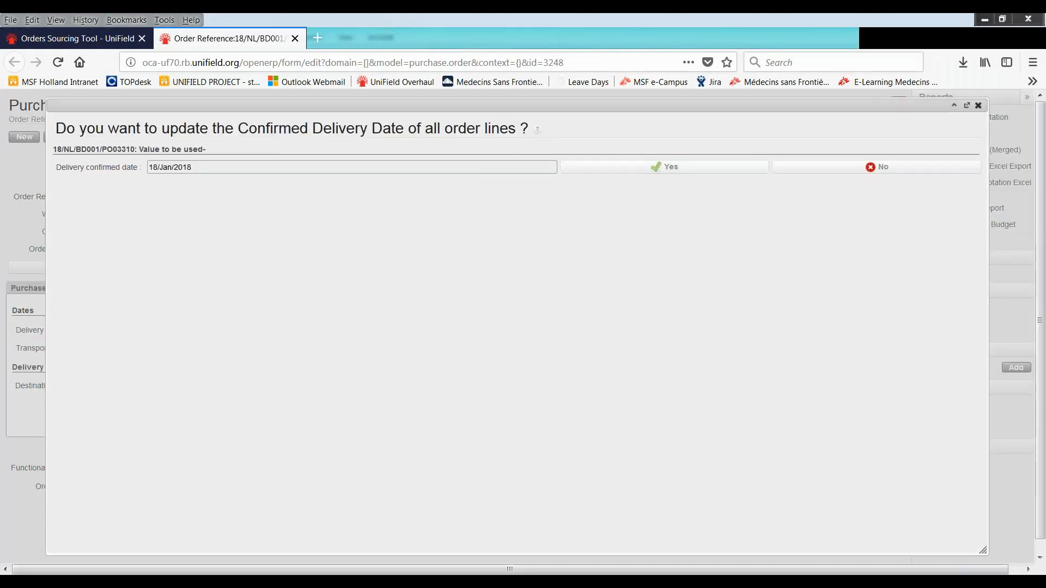
click(653, 172)
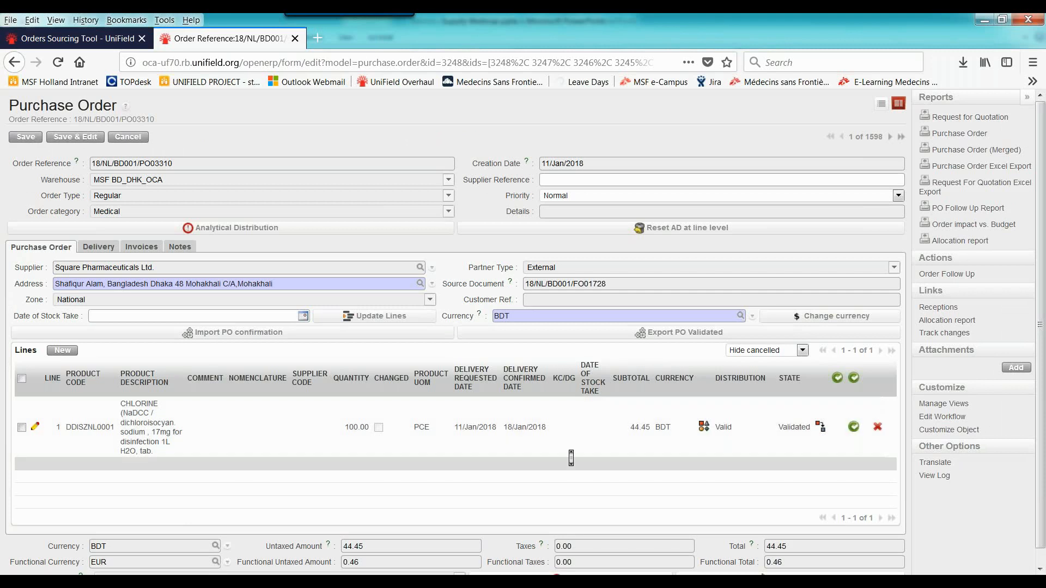
Confirm the lines of the purchase order
scroll(571, 458, down, 1)
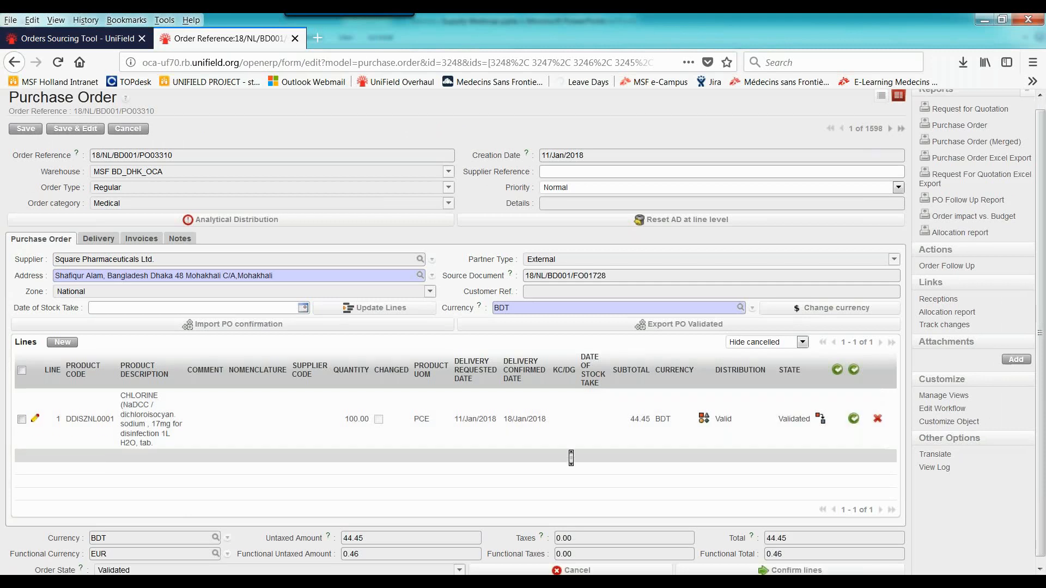
scroll(571, 458, down, 1)
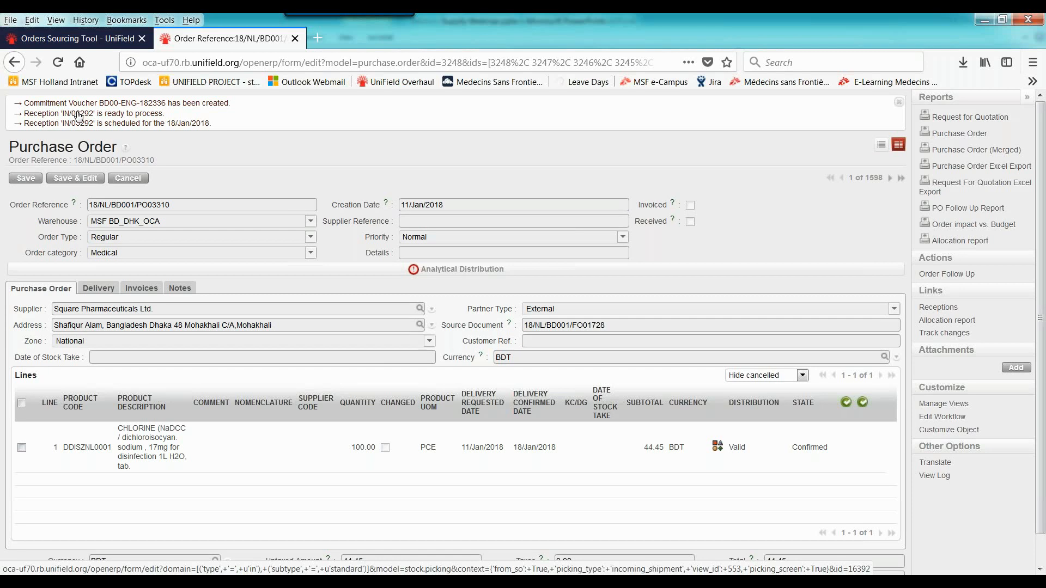
Source both remaining lines of field order 18/NL/BD001/FO01728 on order as a purchase order, with Global Brand as supplier
click(101, 43)
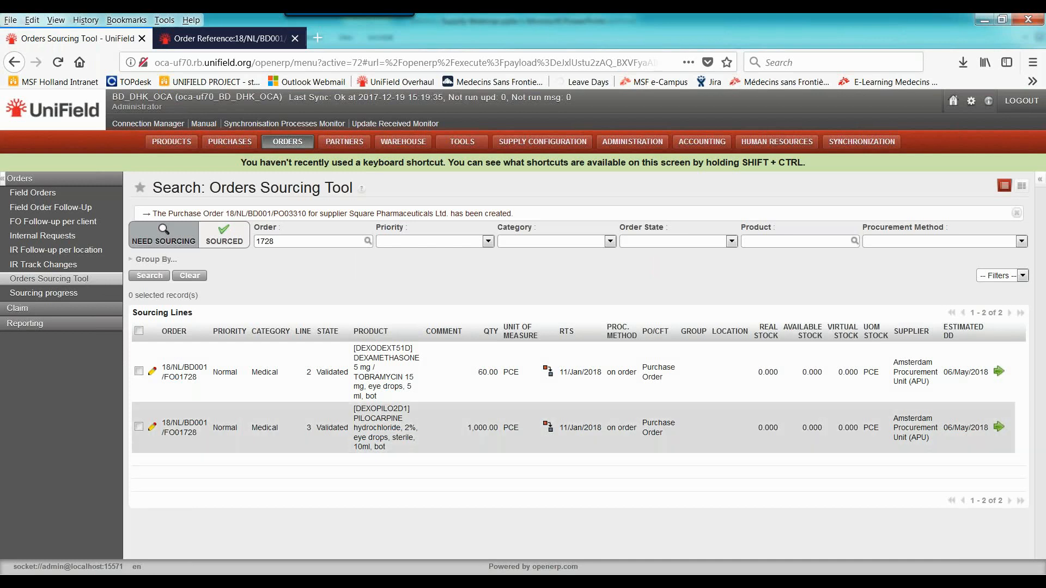
click(139, 333)
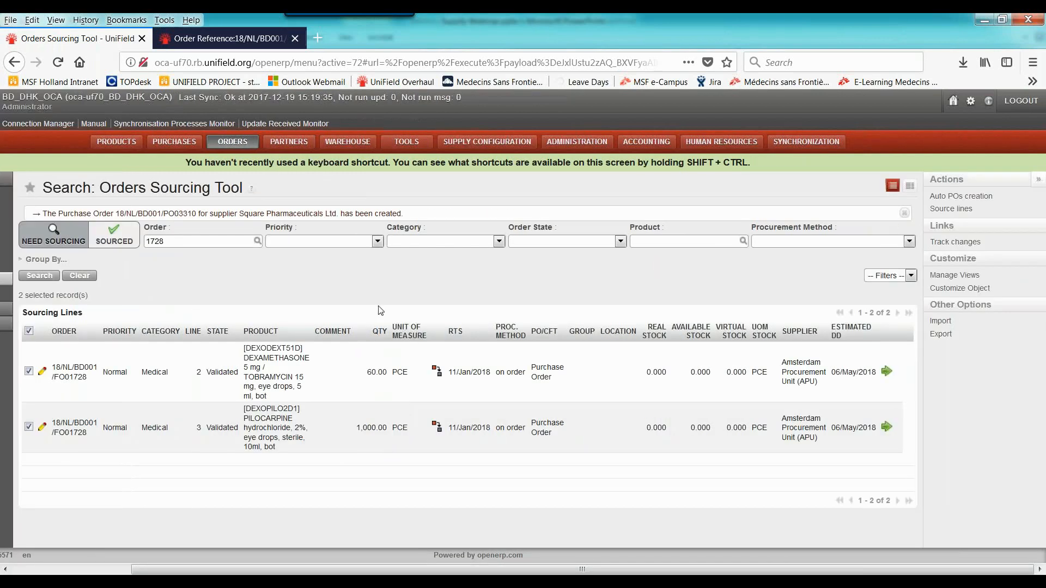
click(954, 210)
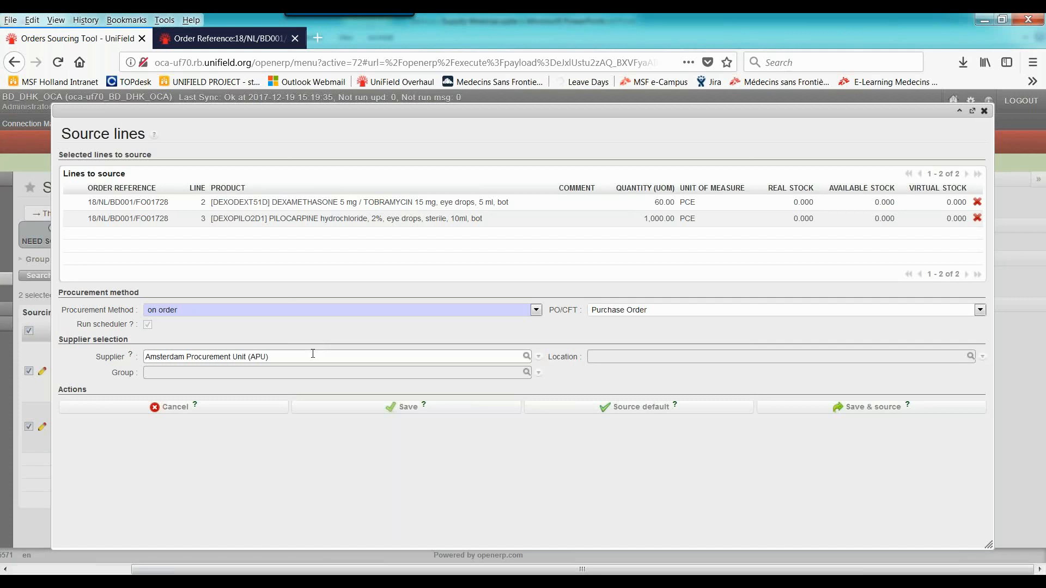
key(ctrl+a)
key(BackSpace)
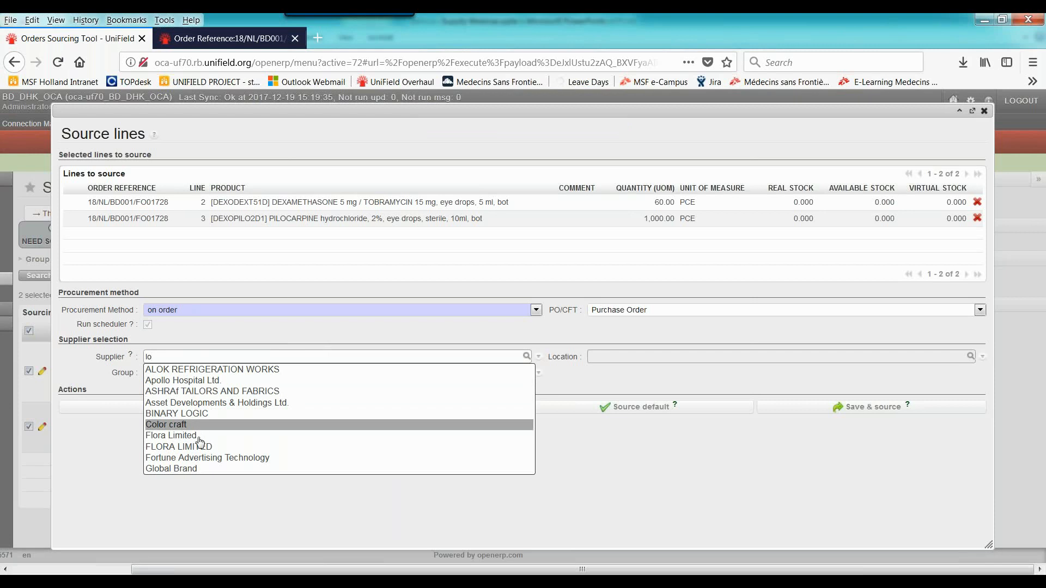
click(197, 469)
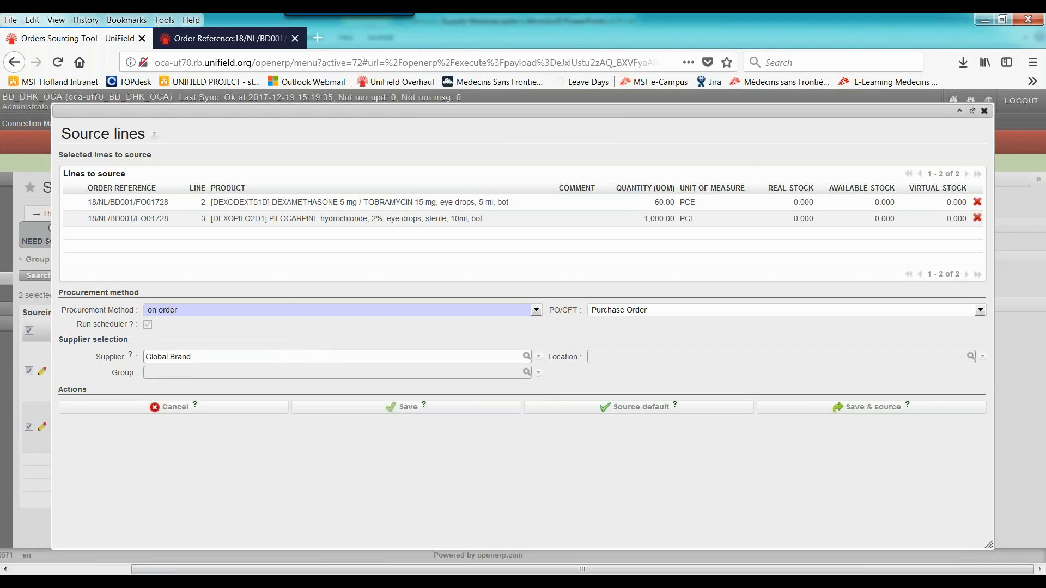
click(849, 409)
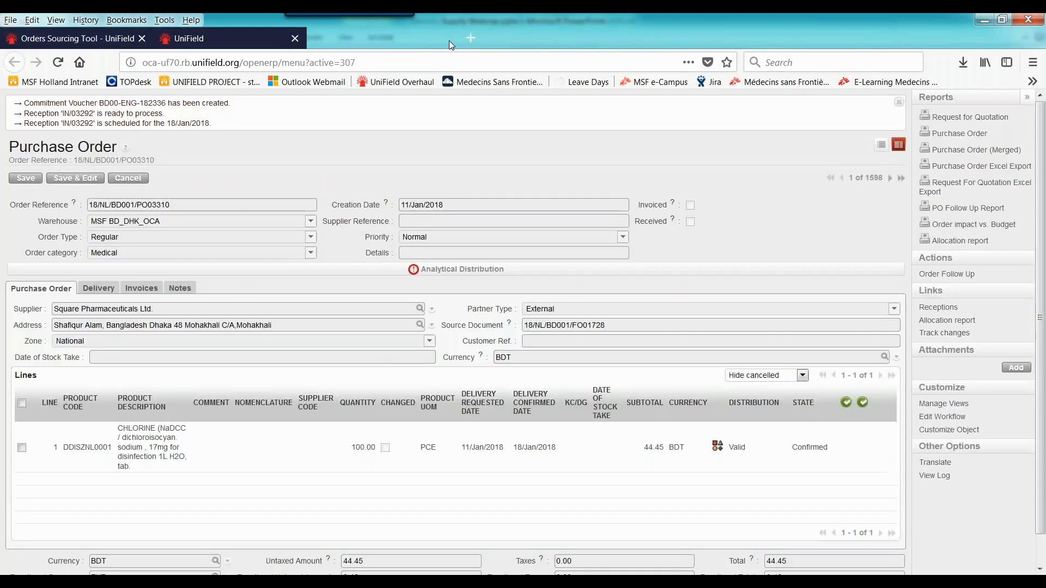
Display the purchase orders list to check the orders created from the field order
click(449, 39)
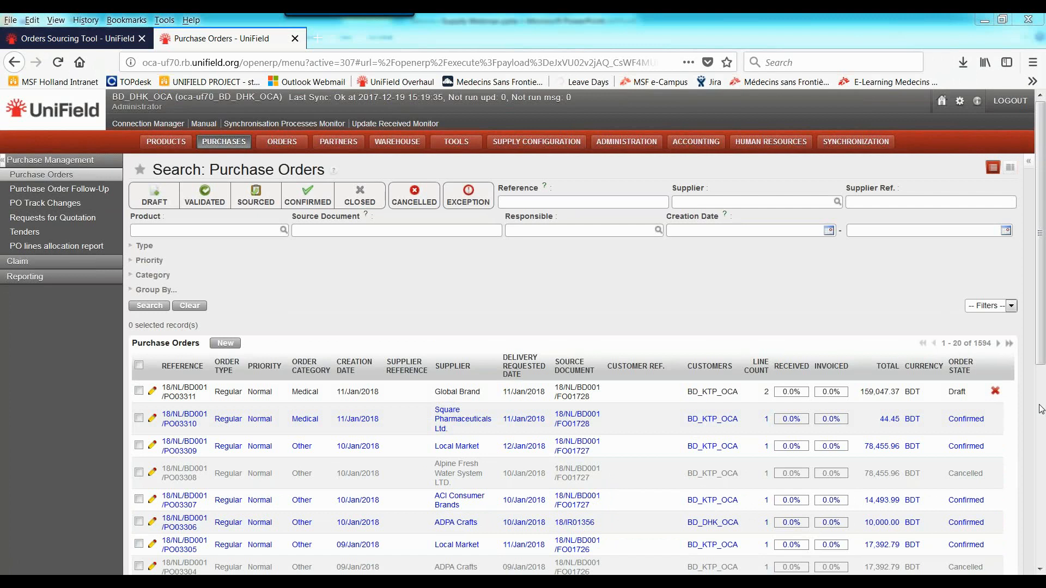
key(alt+Tab)
click(908, 569)
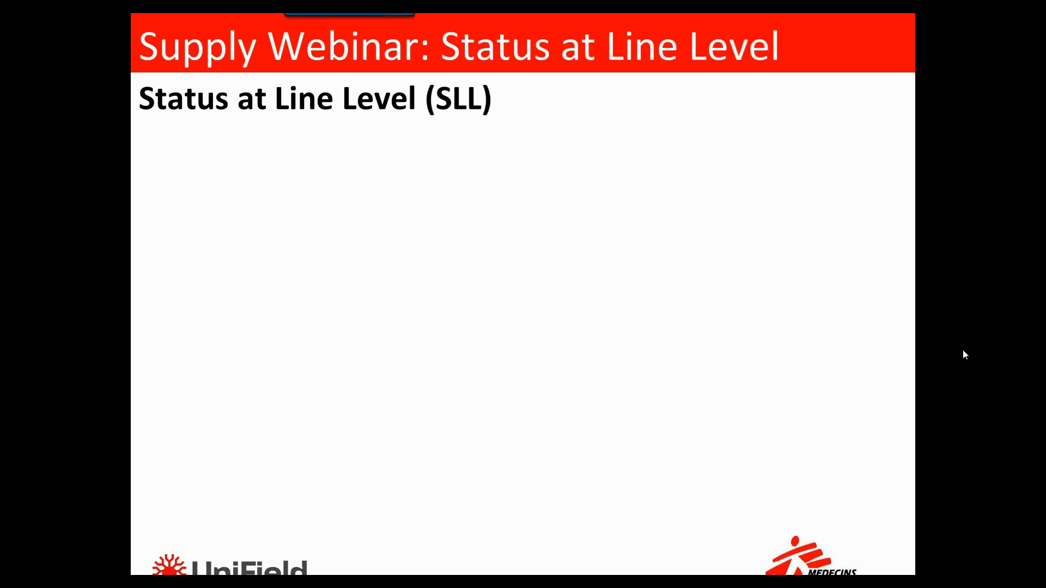
key(Right)
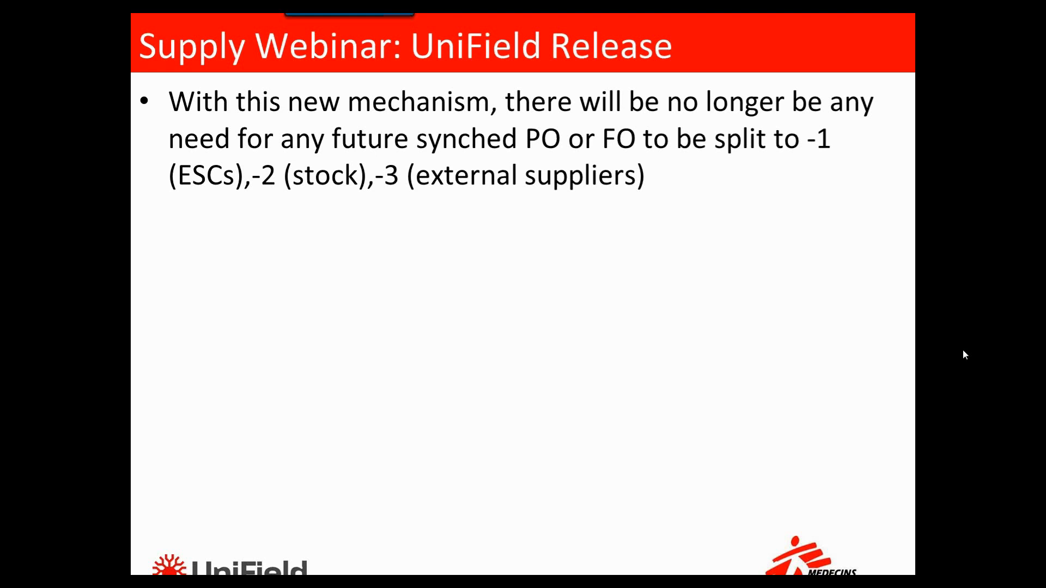
key(Escape)
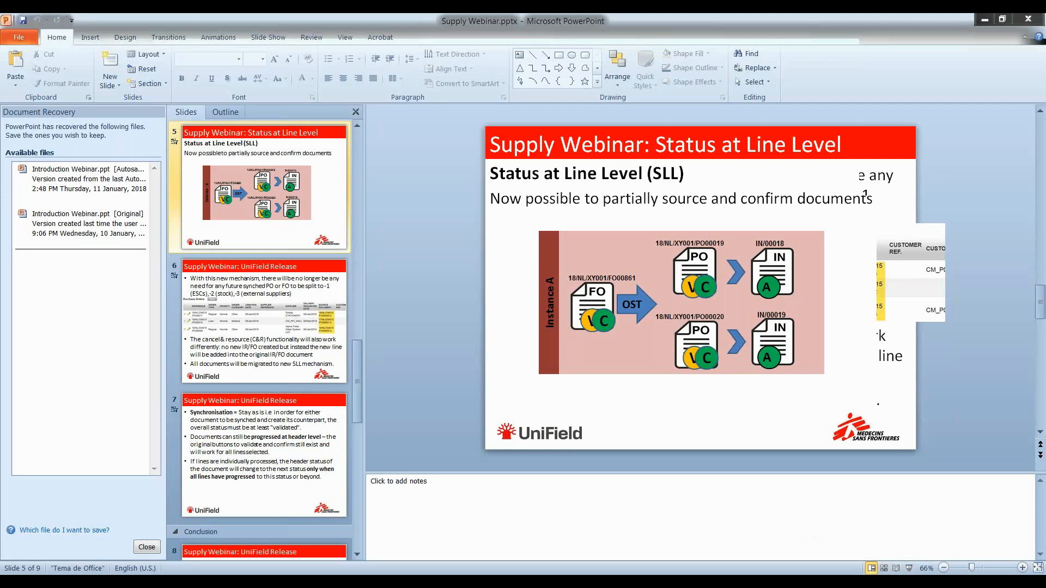
Switch back to UniField and open the list of field orders
key(alt+Tab)
click(49, 196)
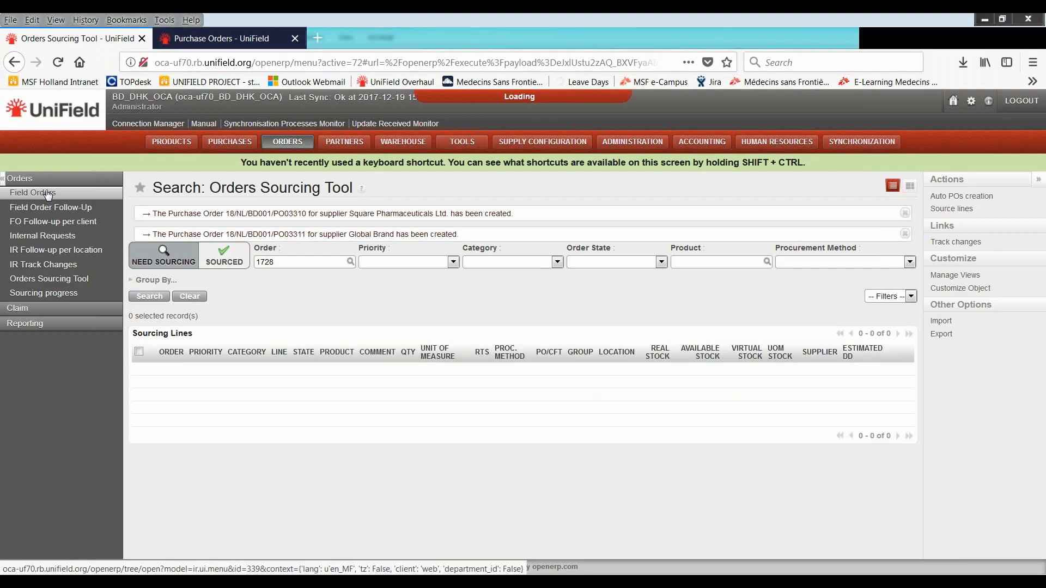
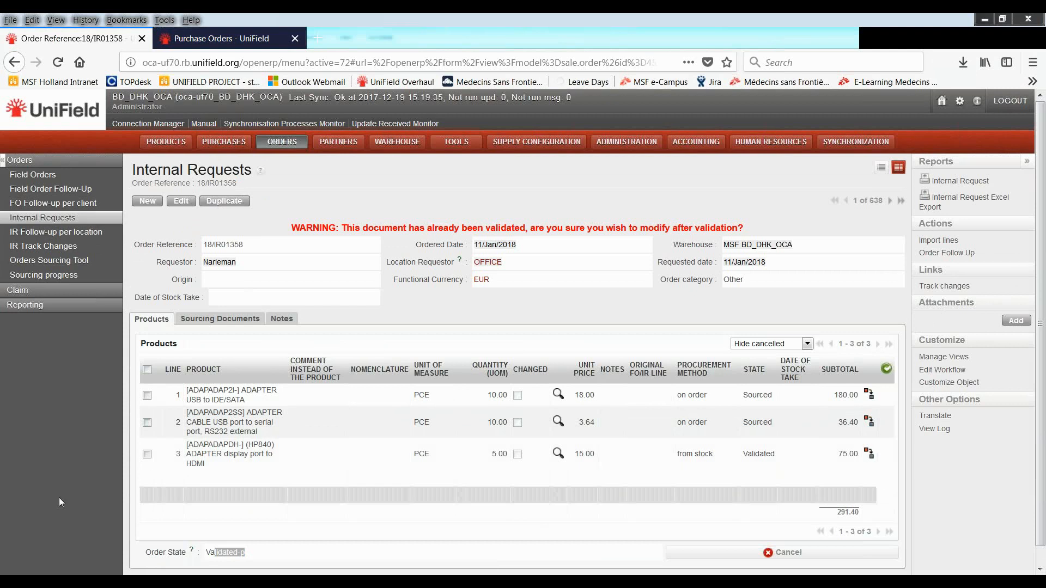
Compare the order state and line states of internal request 18/IR01358 with the Document Status quick reference card in Word
click(81, 454)
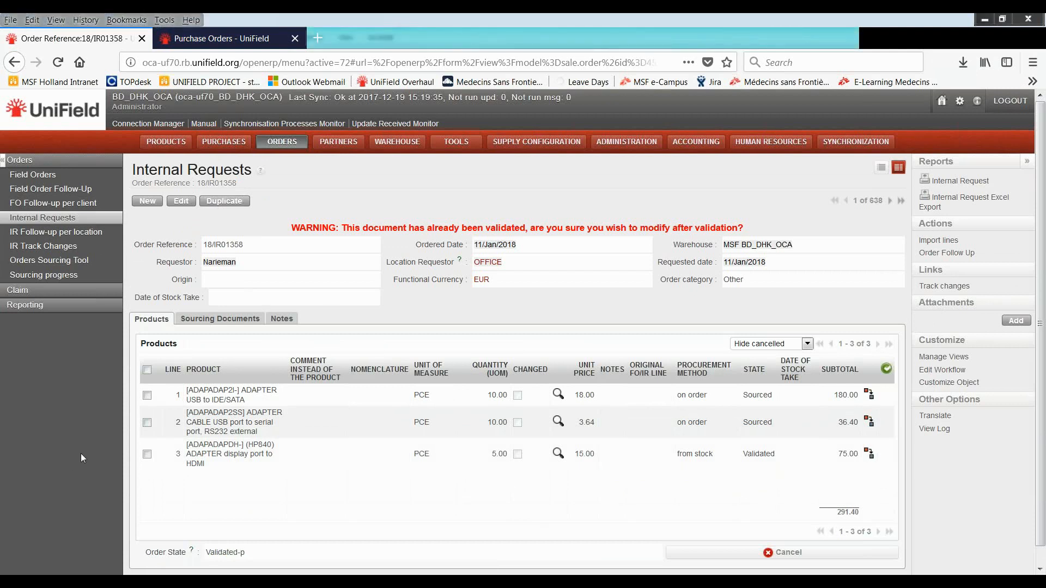
scroll(80, 454, down, 1)
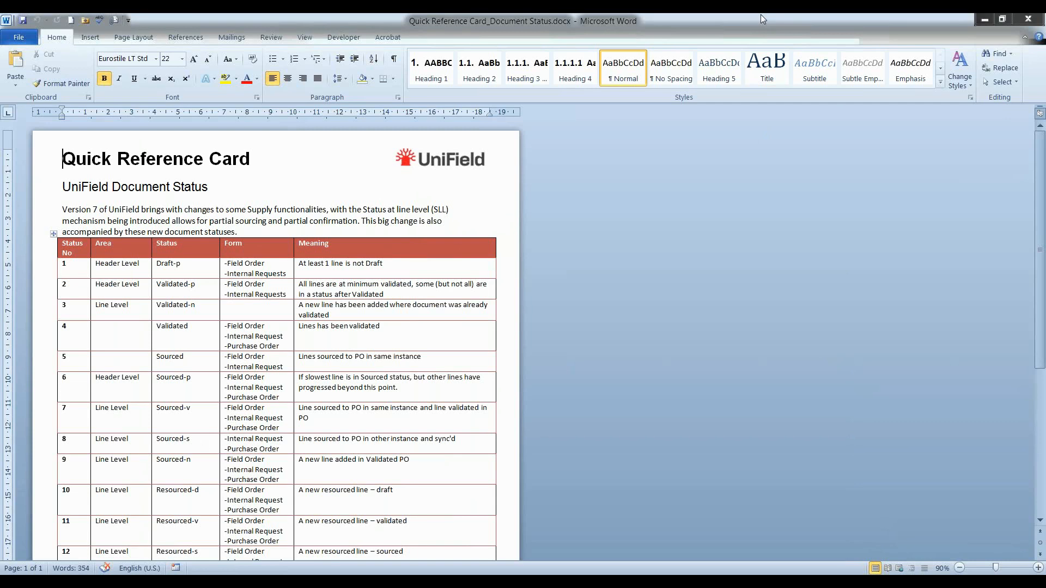
click(438, 506)
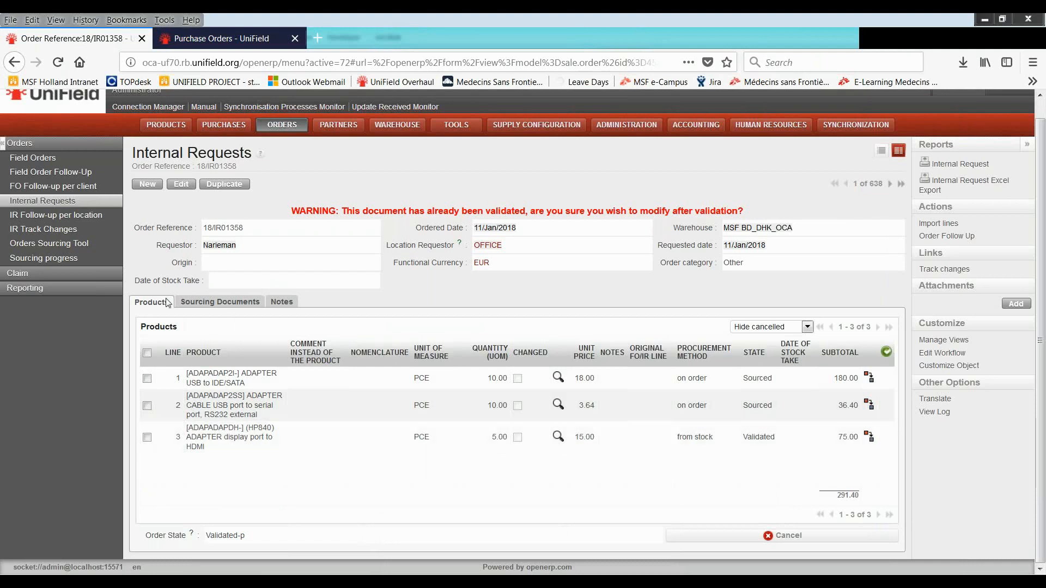
click(79, 245)
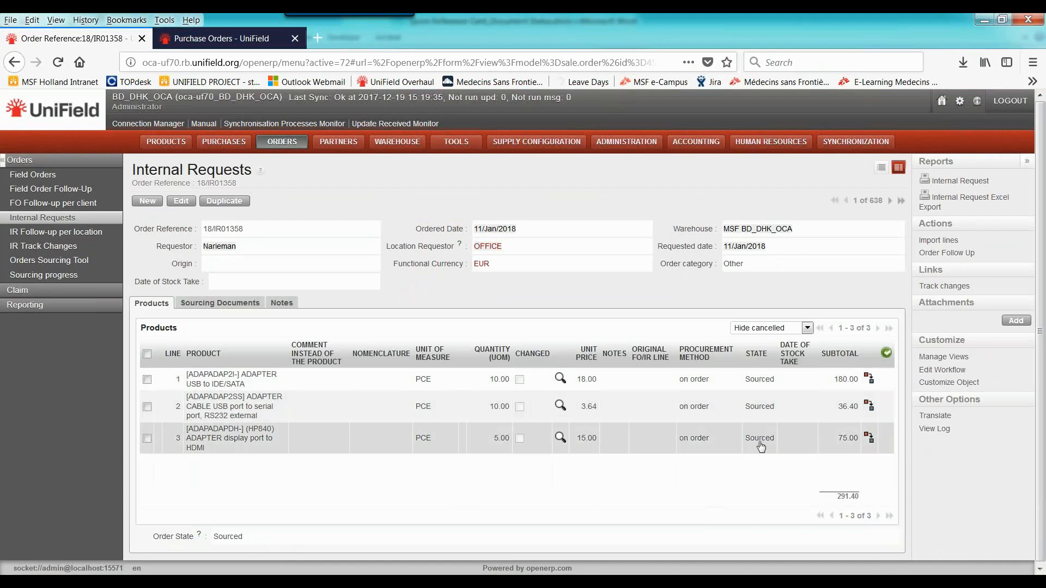
Look up the Resourced-d status in the Word quick reference card while reviewing line 2 of the internal request in UniField
key(alt+Tab)
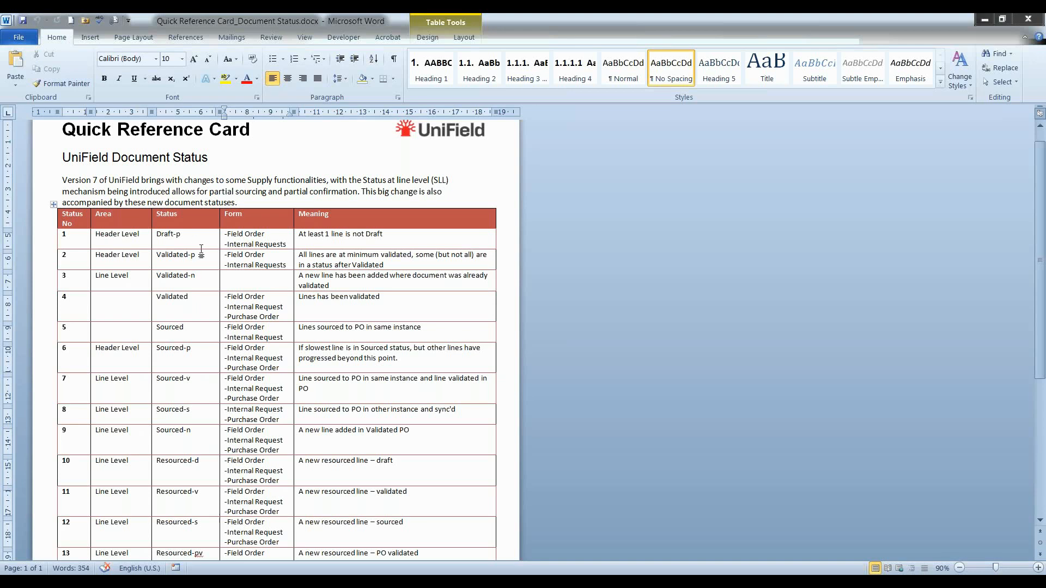
drag(394, 462, 117, 468)
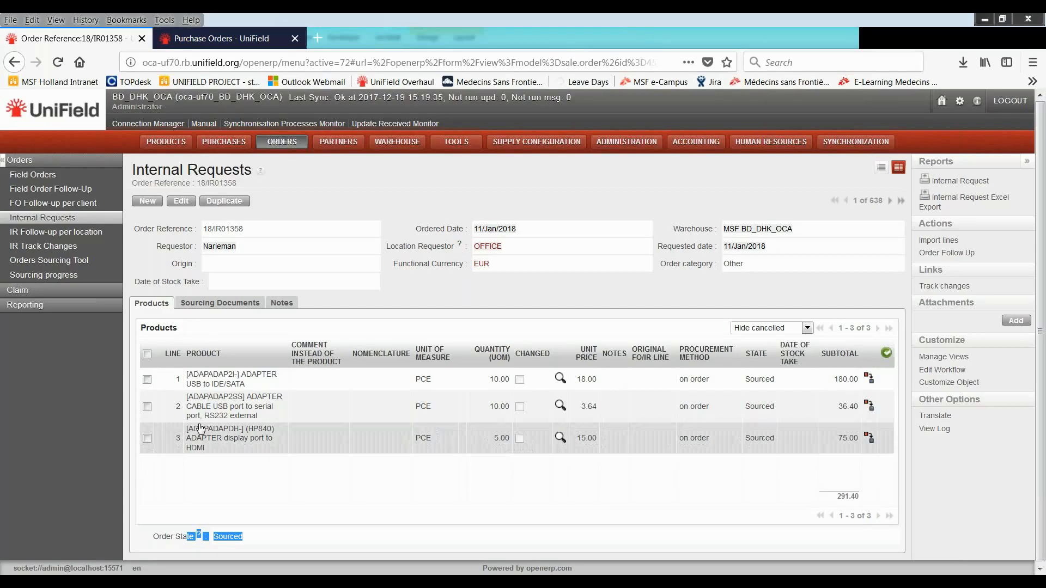
drag(176, 400, 894, 408)
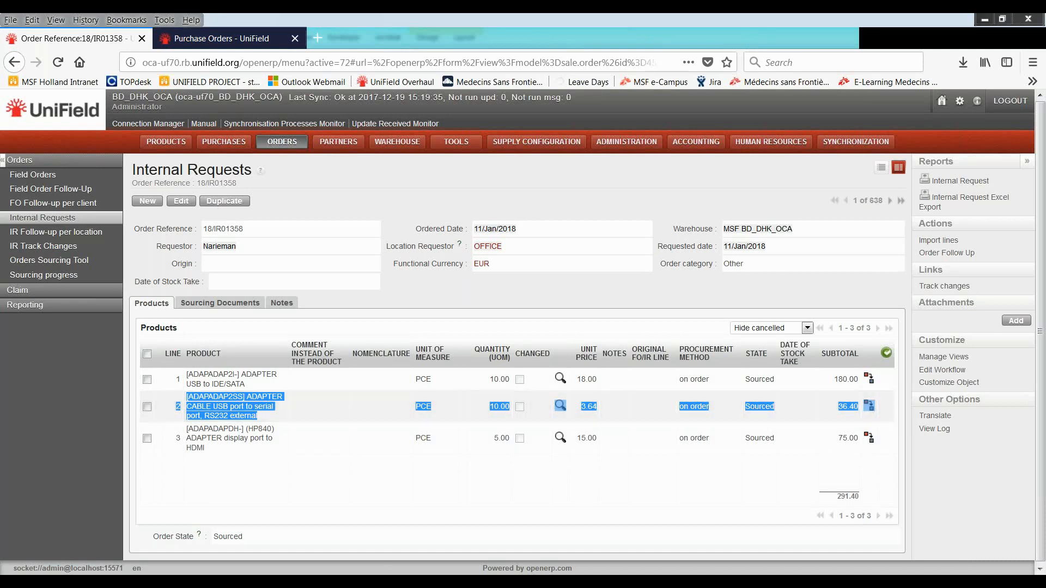
click(307, 581)
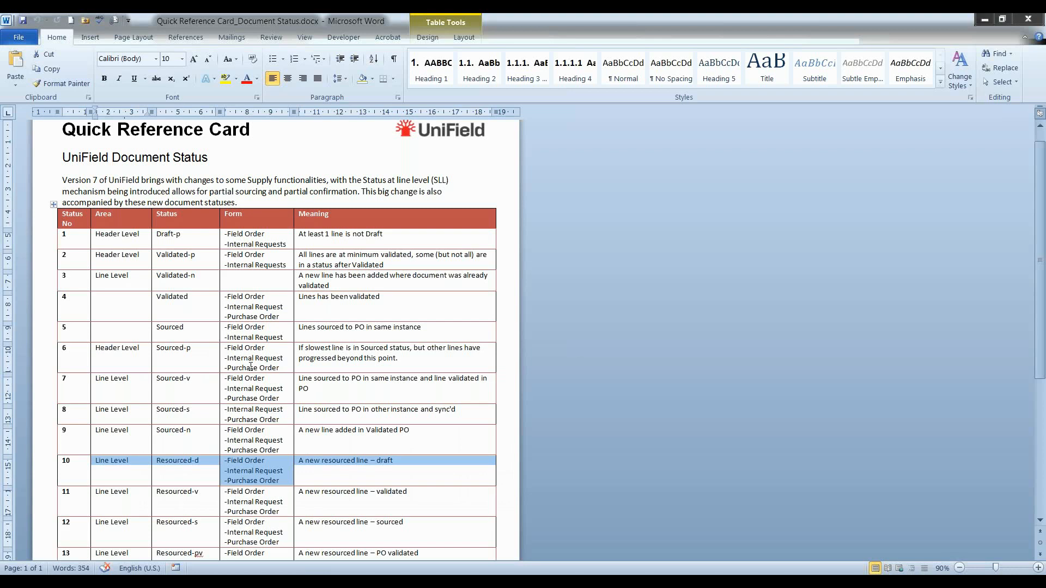
scroll(251, 367, down, 1)
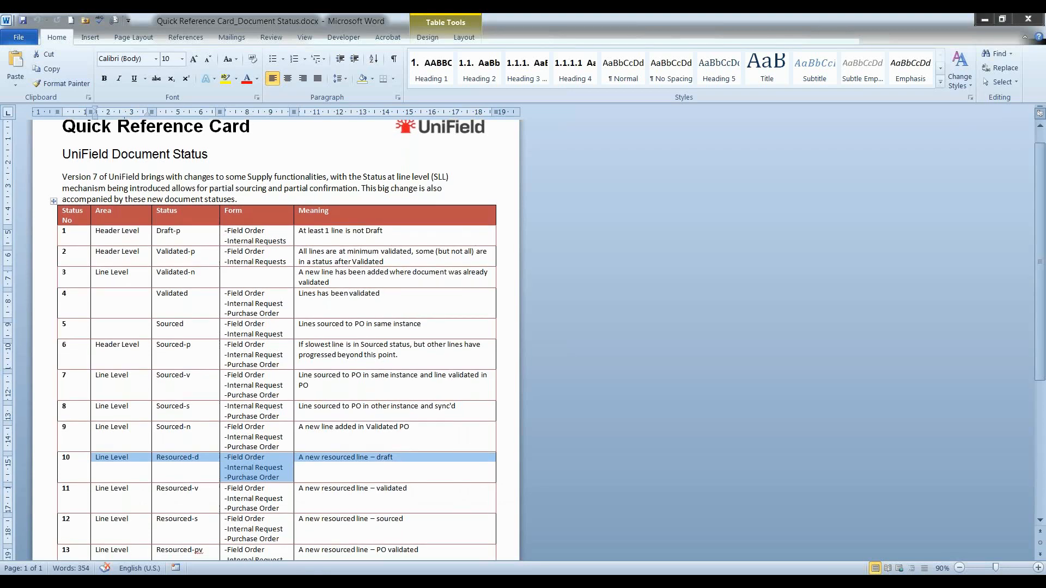
scroll(277, 338, down, 3)
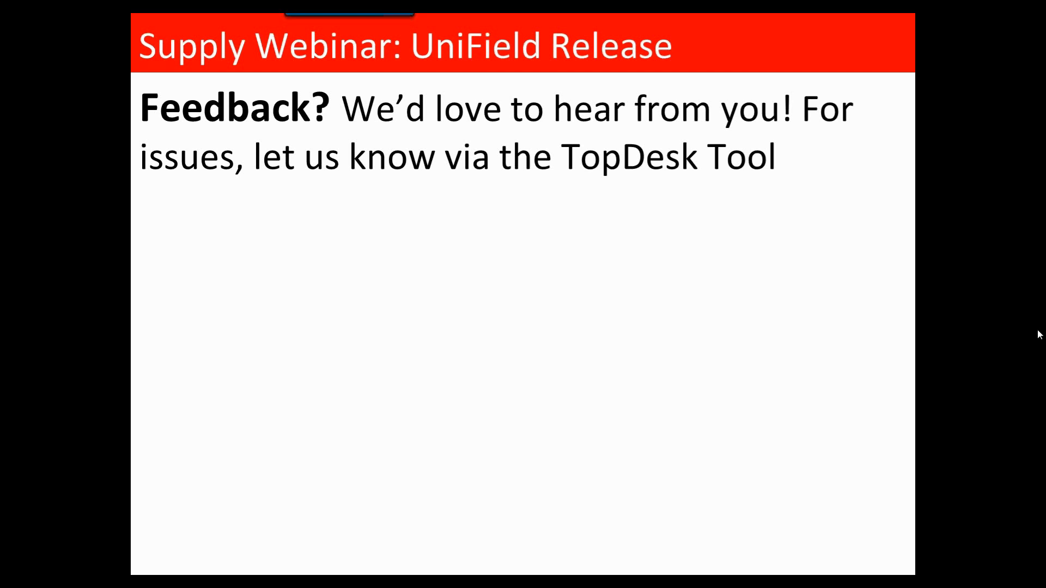
Leave the slideshow, switch to UniField and open incoming shipment IN/03292 from Square Pharmaceuticals Ltd
key(Escape)
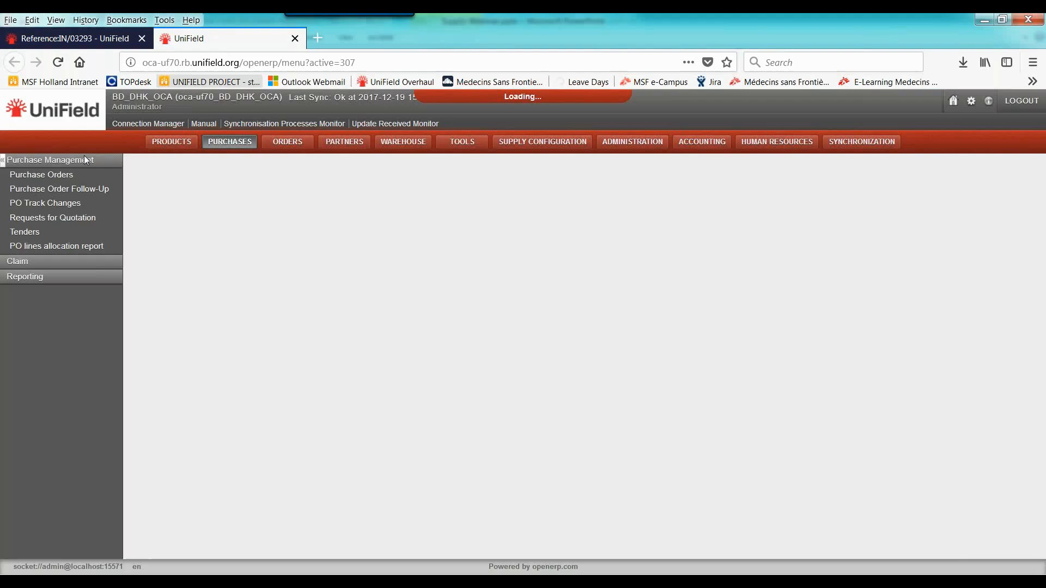
click(73, 175)
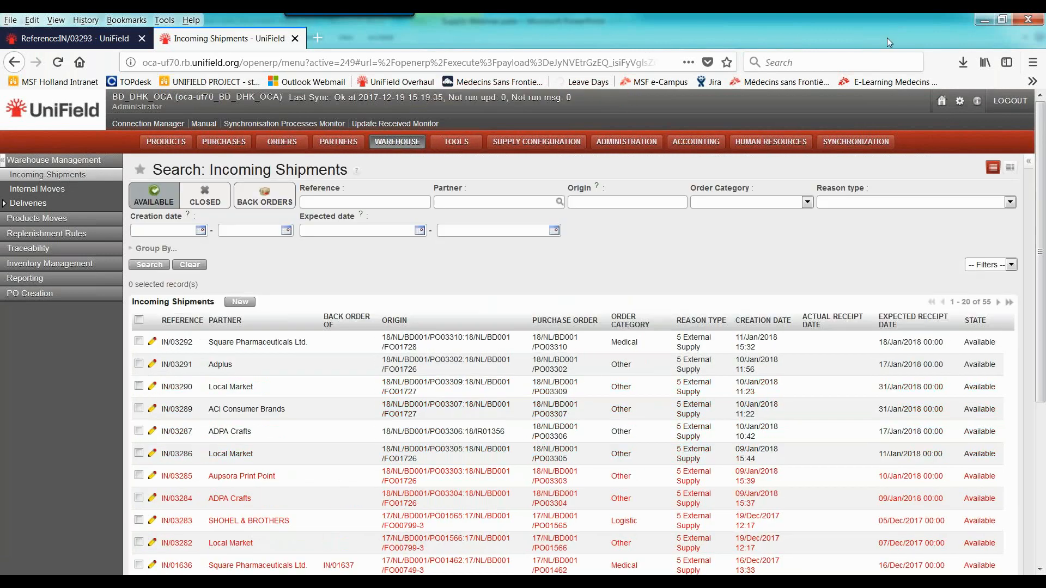
click(292, 345)
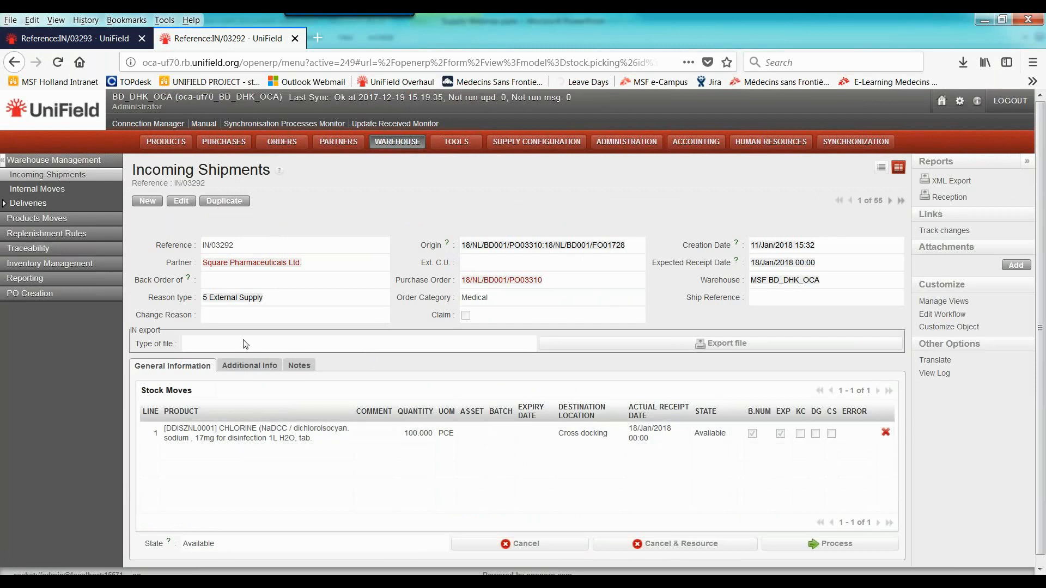
Cancel and resource incoming shipment IN/03292 with the change reason "Supplier cannot deliver anymore: No stock in wse"
click(686, 545)
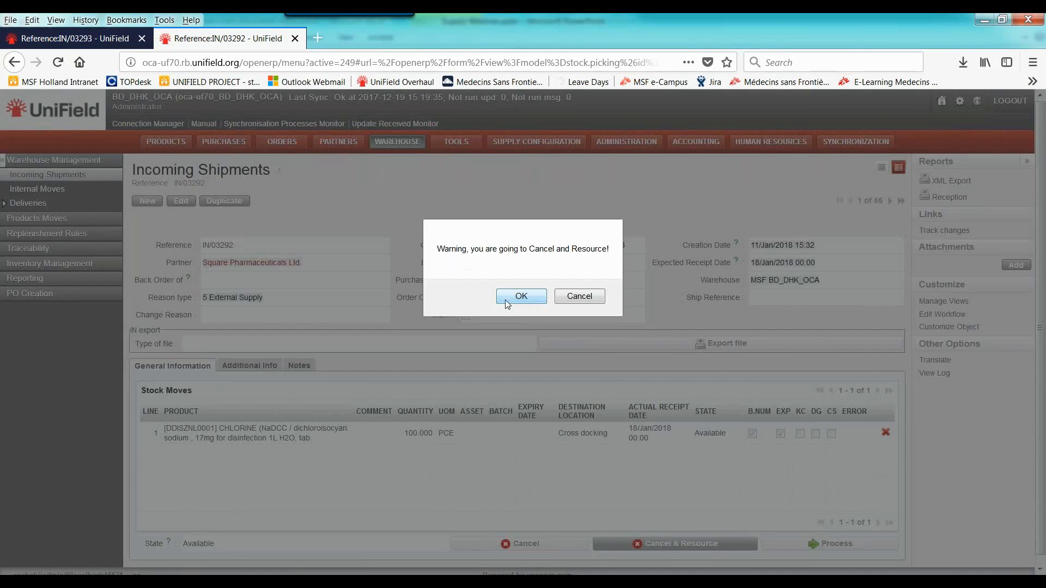
click(520, 297)
click(229, 190)
text(Su)
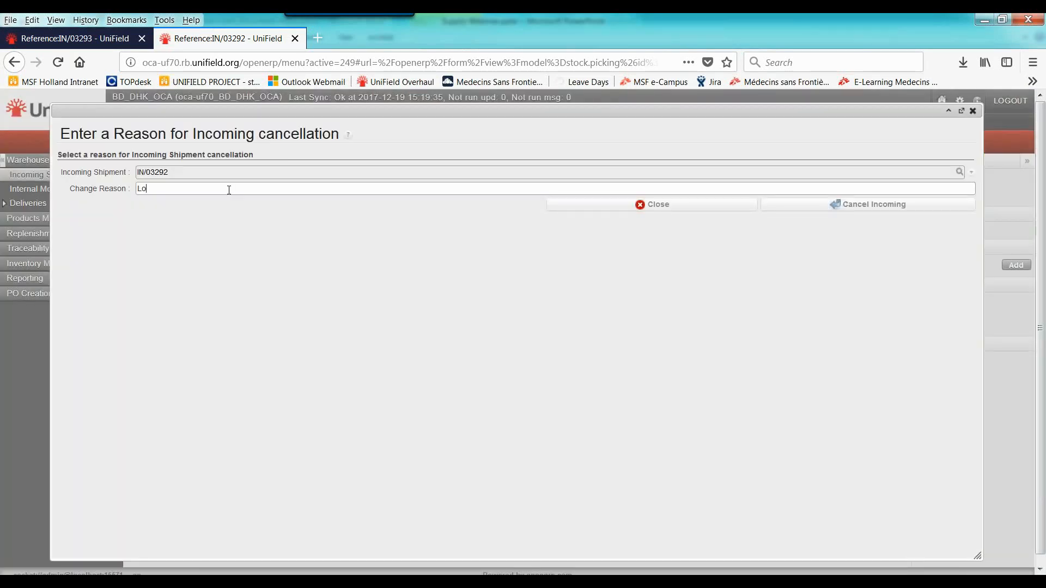
key(BackSpace)
key(BackSpace)
text(Supplier cannot deliver anymore: S No stic)
key(BackSpace)
key(BackSpace)
text(ock in wase)
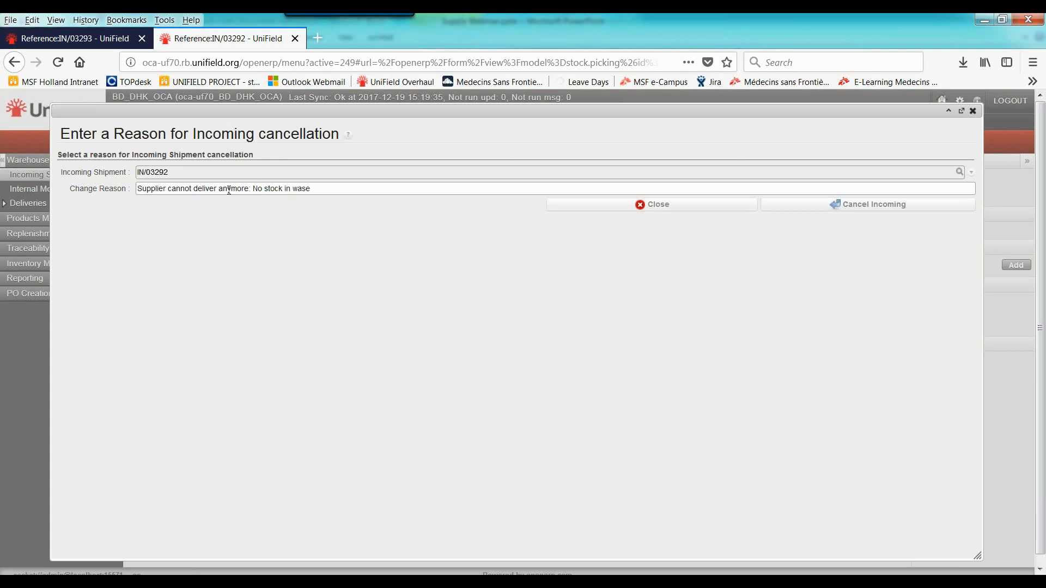
key(BackSpace)
key(BackSpace)
key(BackSpace)
text(se)
click(859, 212)
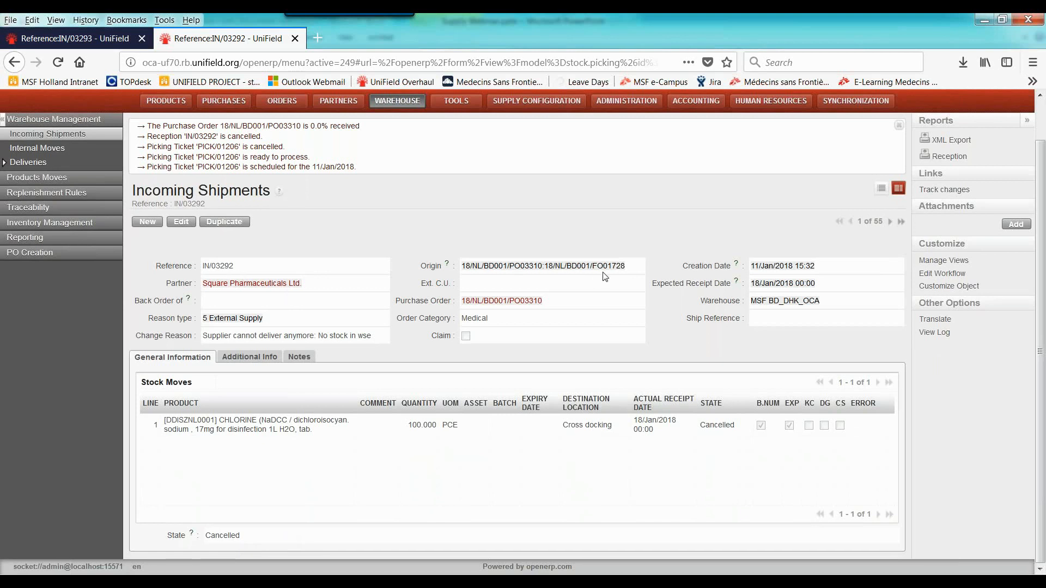
Open purchase order 18/NL/BD001/PO03310 in a new tab and show all lines of field order 18/NL/BD001/FO01728, including cancelled ones
scroll(601, 276, up, 1)
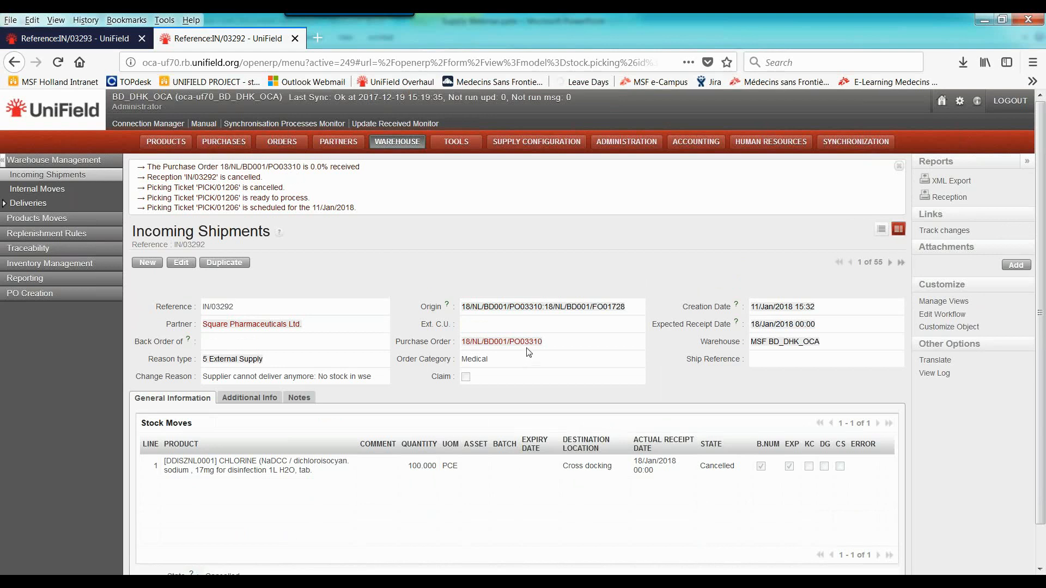
middle_click(338, 172)
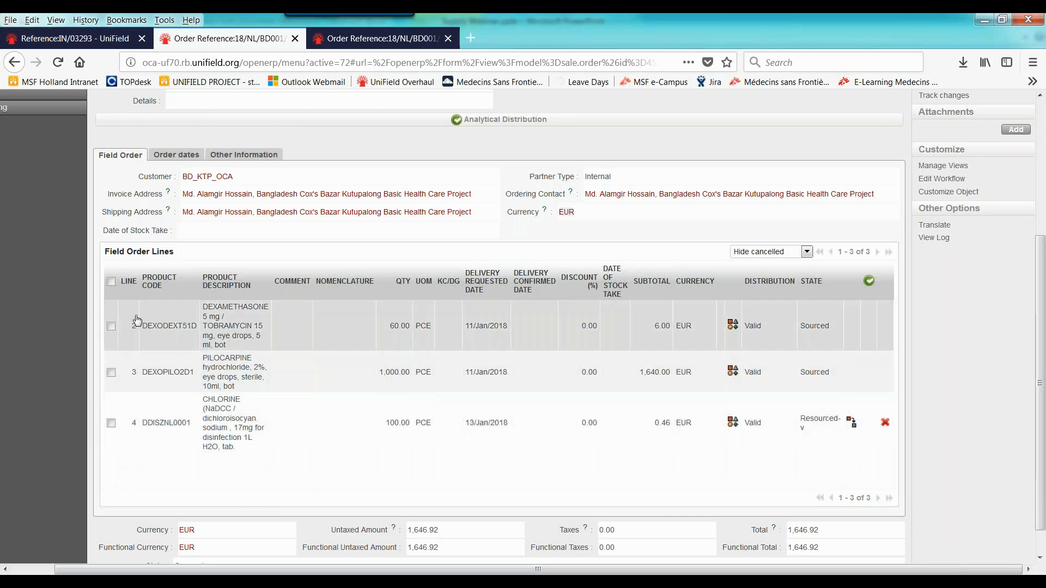
click(793, 259)
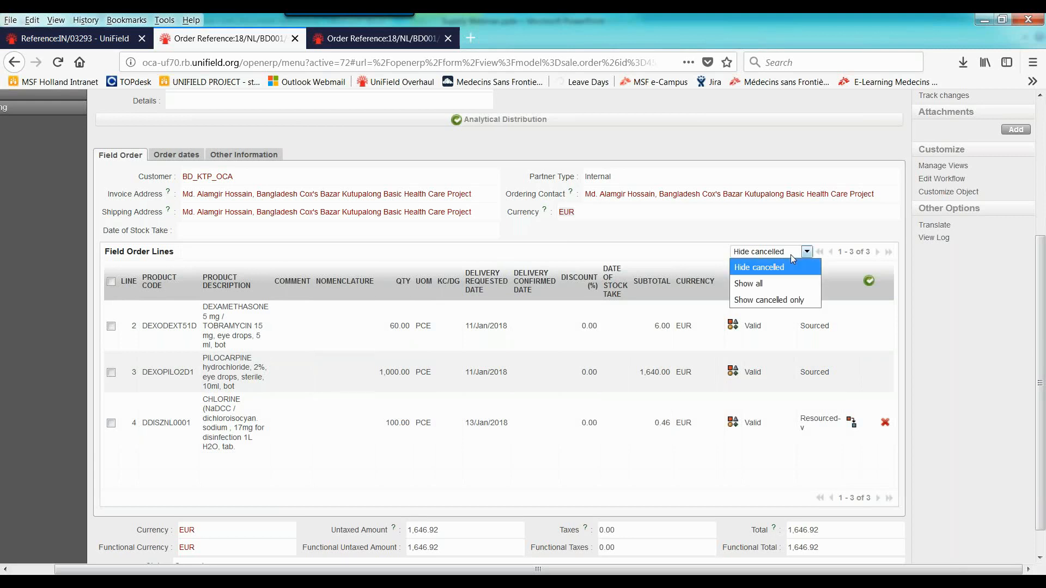
click(776, 289)
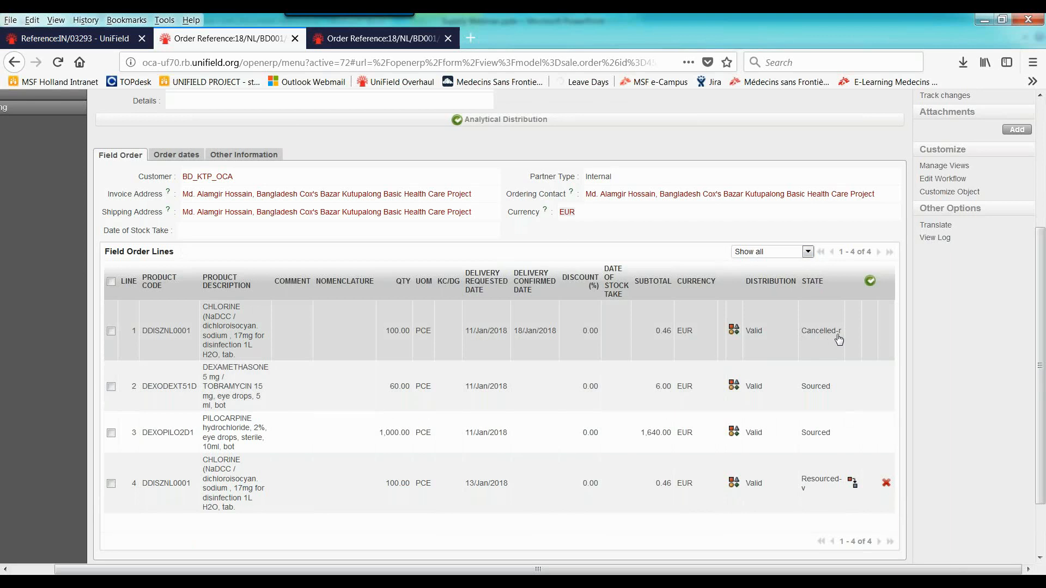
Look up the meaning of the Cancelled-r status in the Word quick reference card, then return to the field order
mouse_move(296, 582)
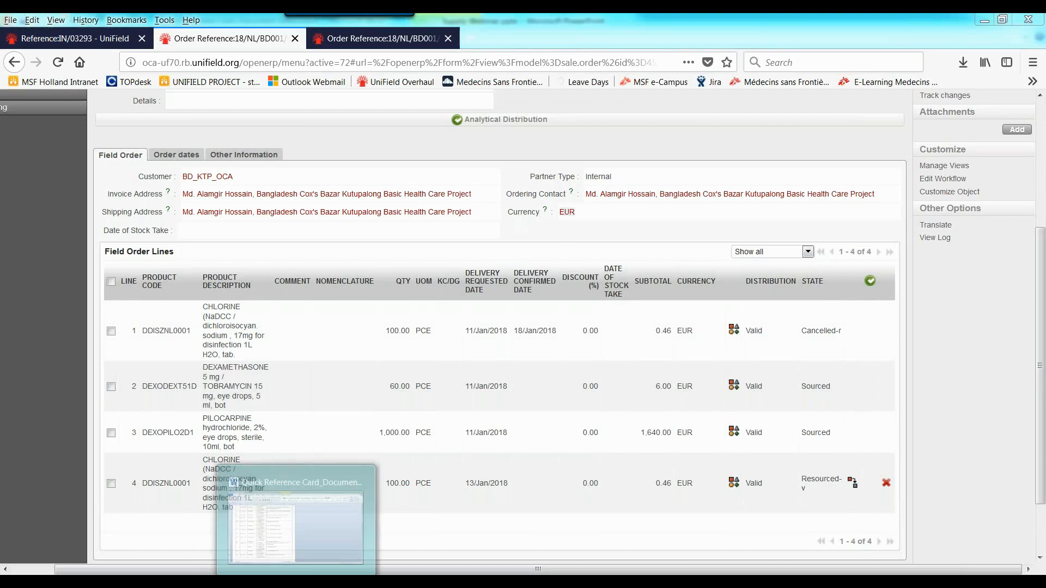
click(283, 529)
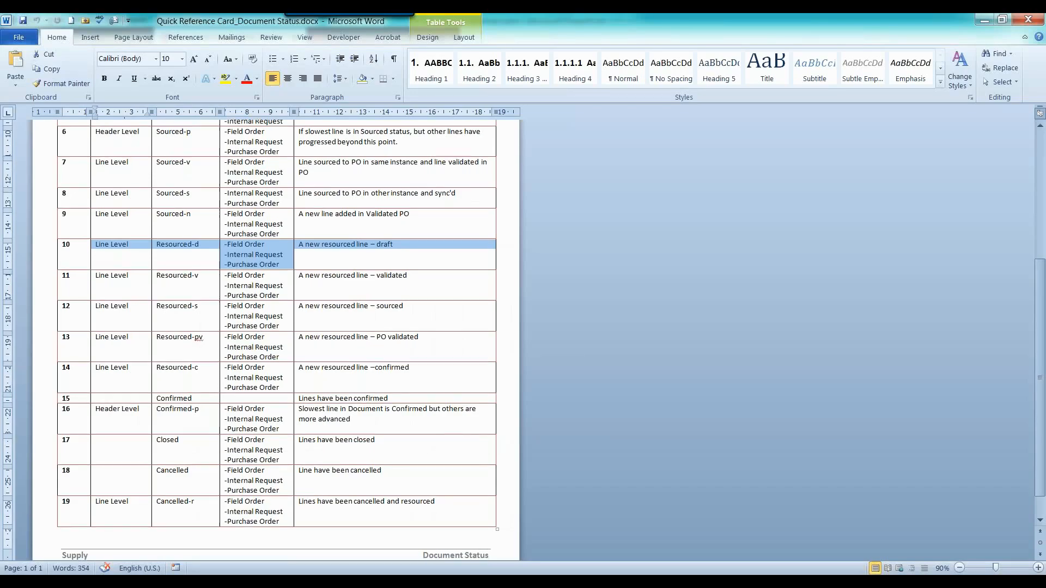
scroll(261, 333, down, 1)
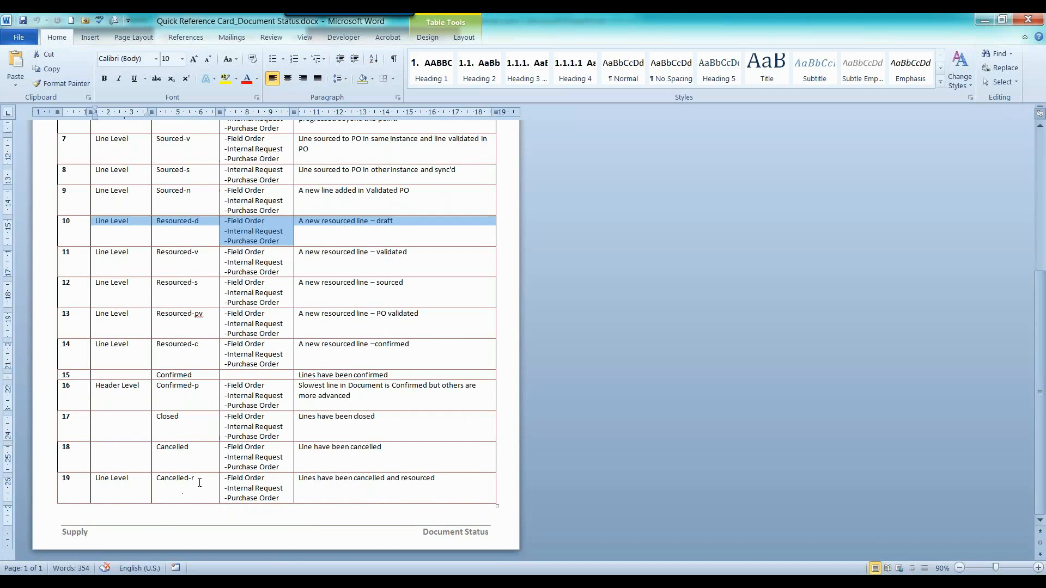
drag(200, 483, 182, 483)
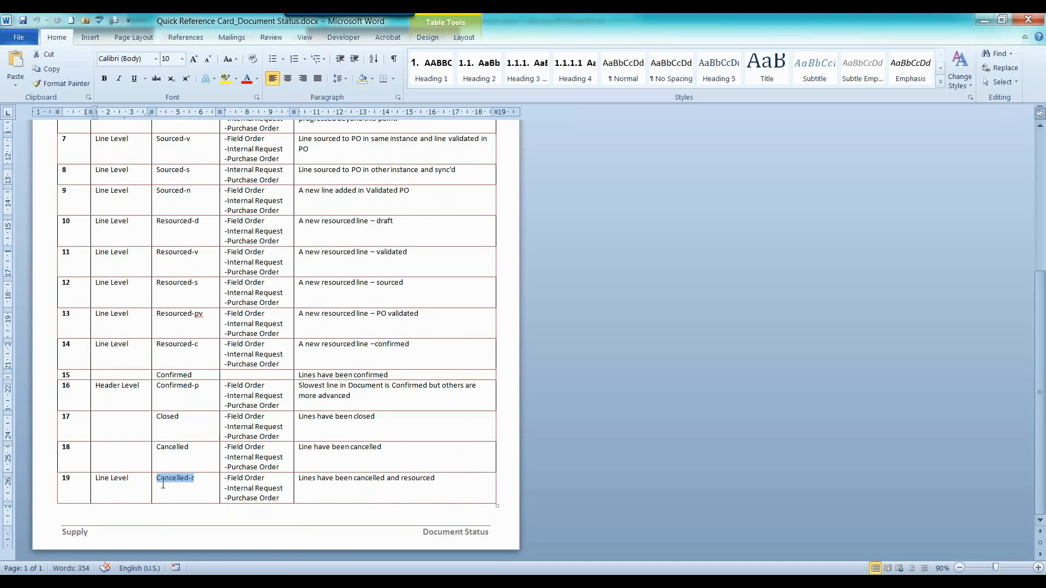
click(264, 479)
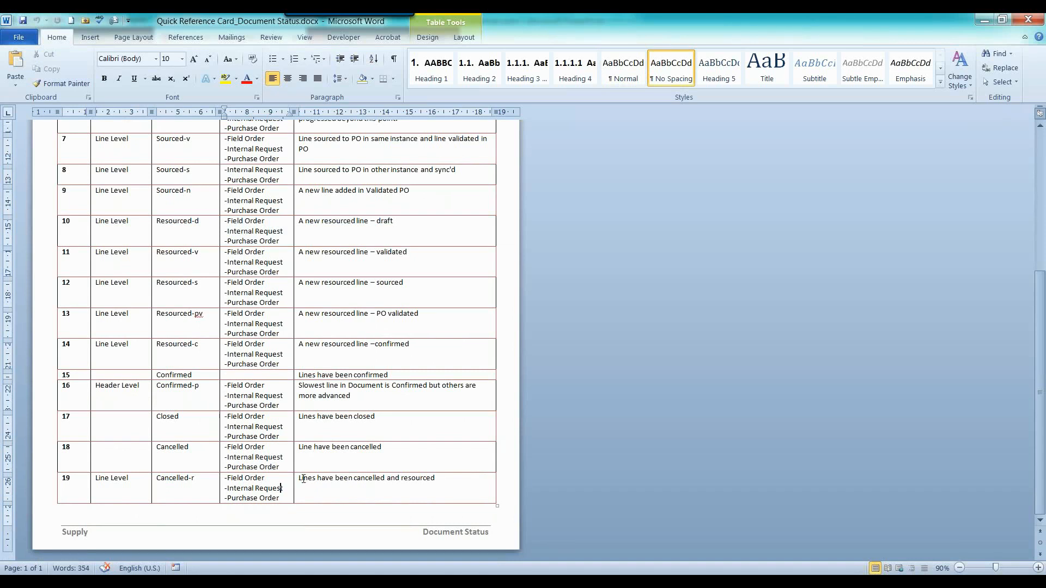
drag(302, 480, 418, 490)
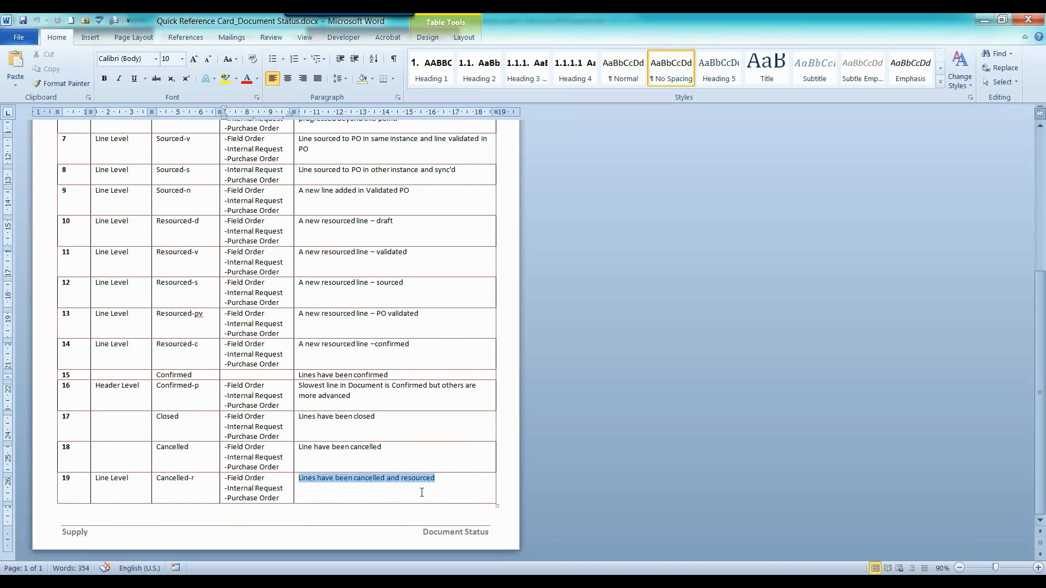
click(985, 19)
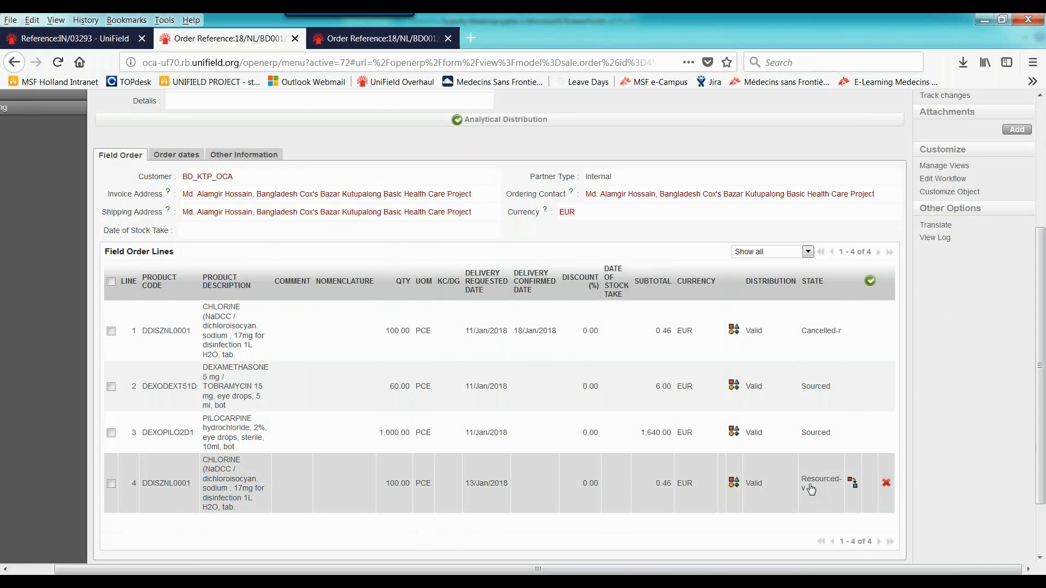
Check the Resourced-v status of field order line 4 against the Word quick reference card and return to the order's header
click(808, 497)
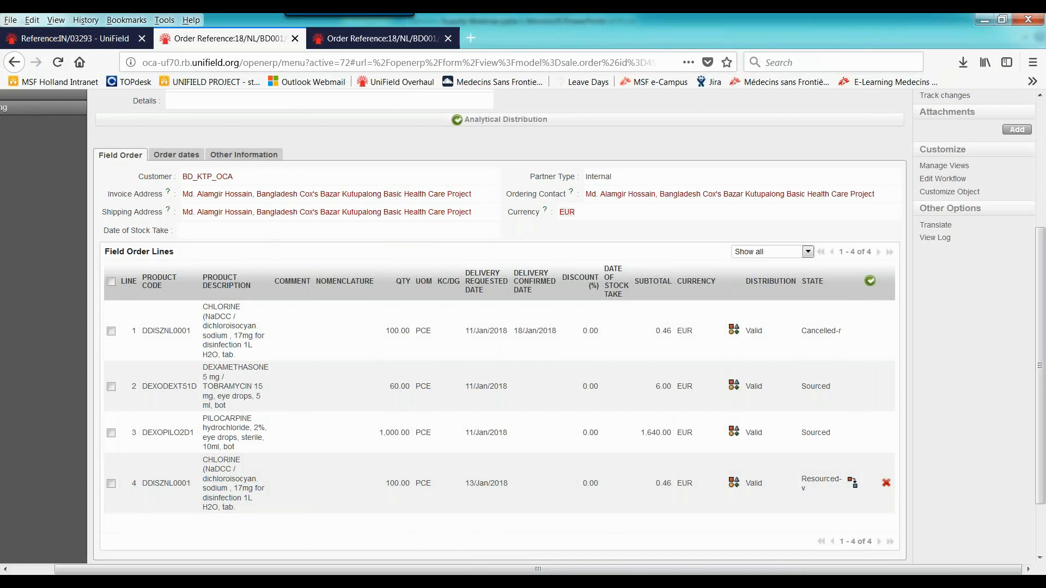
mouse_move(297, 581)
click(329, 491)
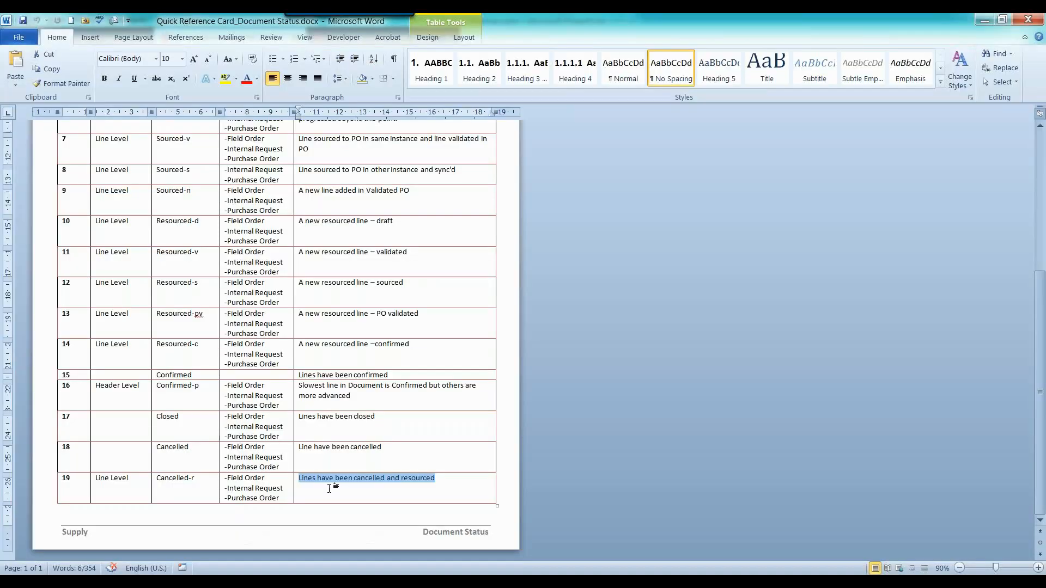
scroll(329, 489, up, 2)
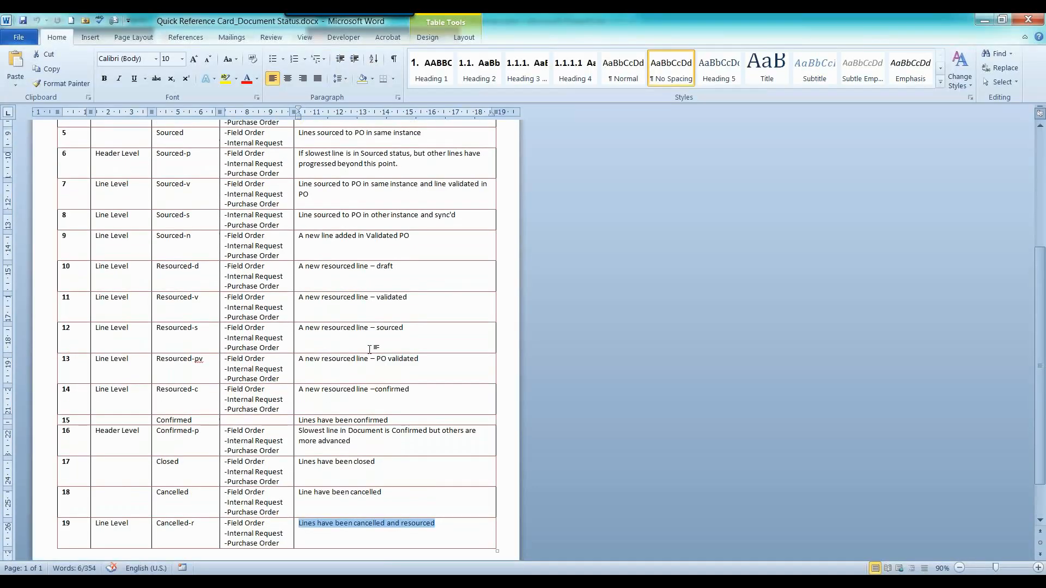
drag(422, 308, 344, 309)
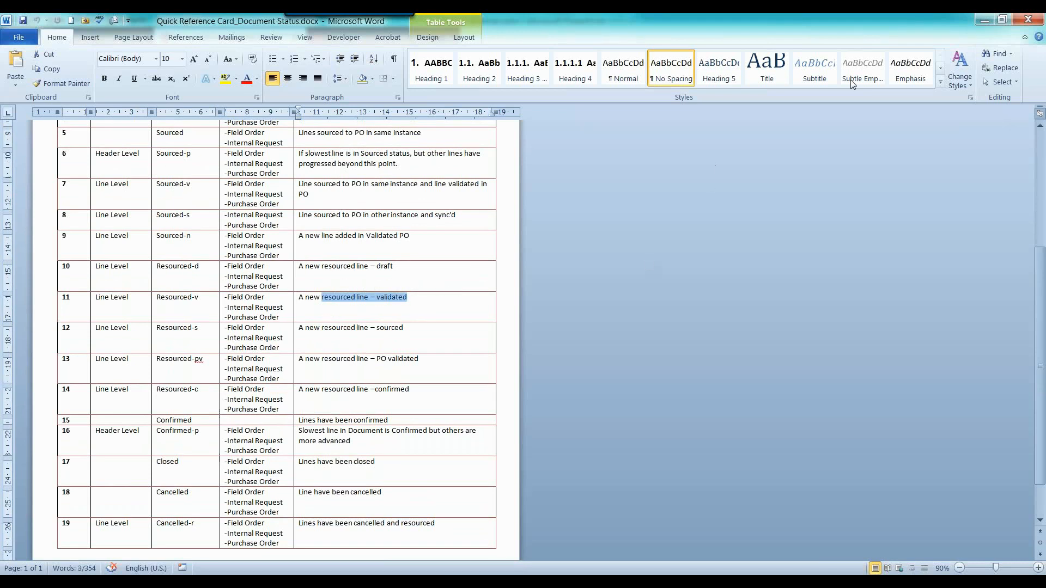
click(984, 19)
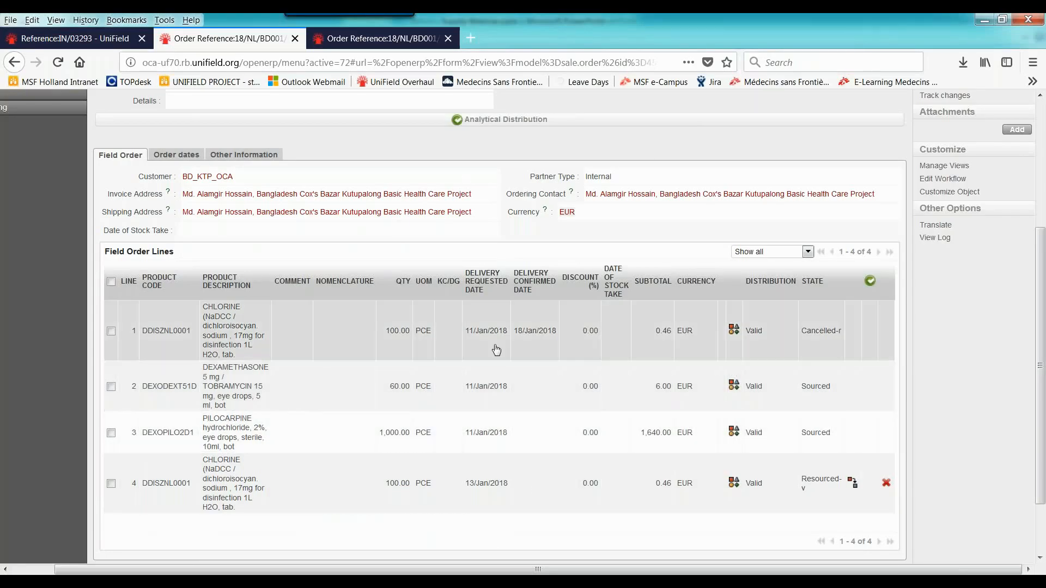
scroll(495, 344, up, 2)
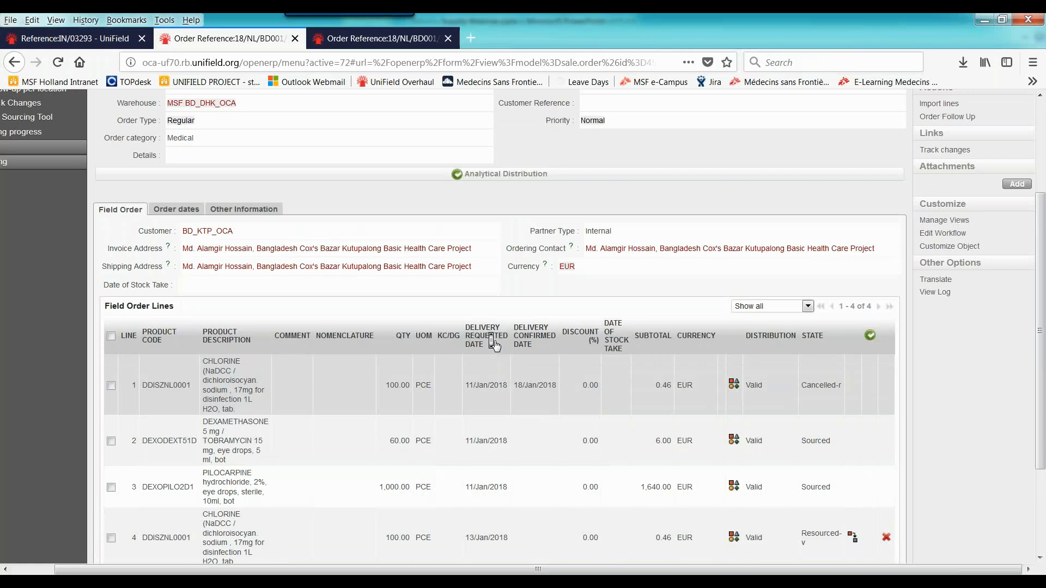
scroll(494, 343, up, 5)
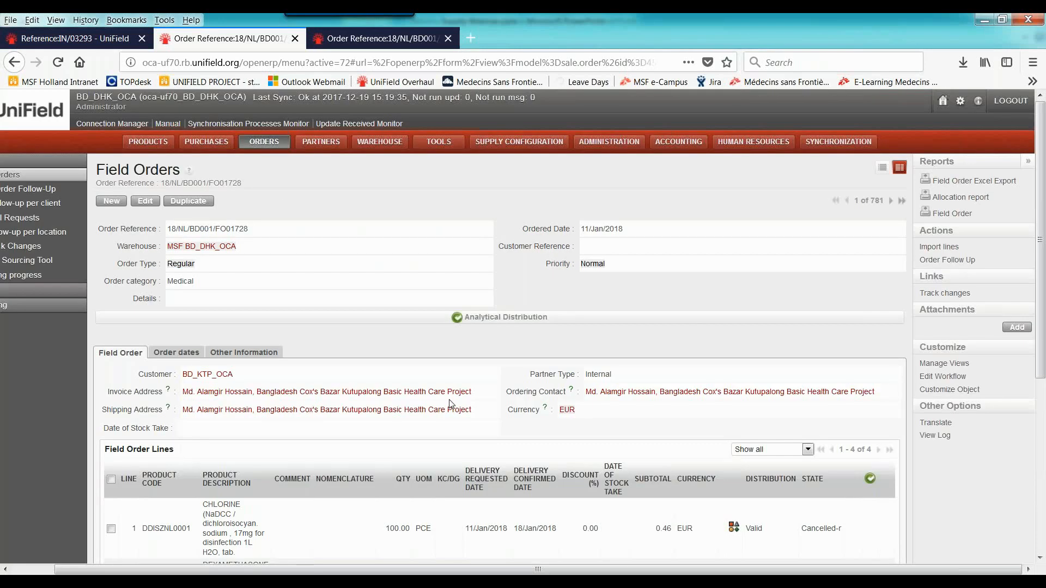
Review the lines of field order 18/NL/BD001/FO01728 and open the Orders Sourcing Tool
scroll(451, 404, down, 10)
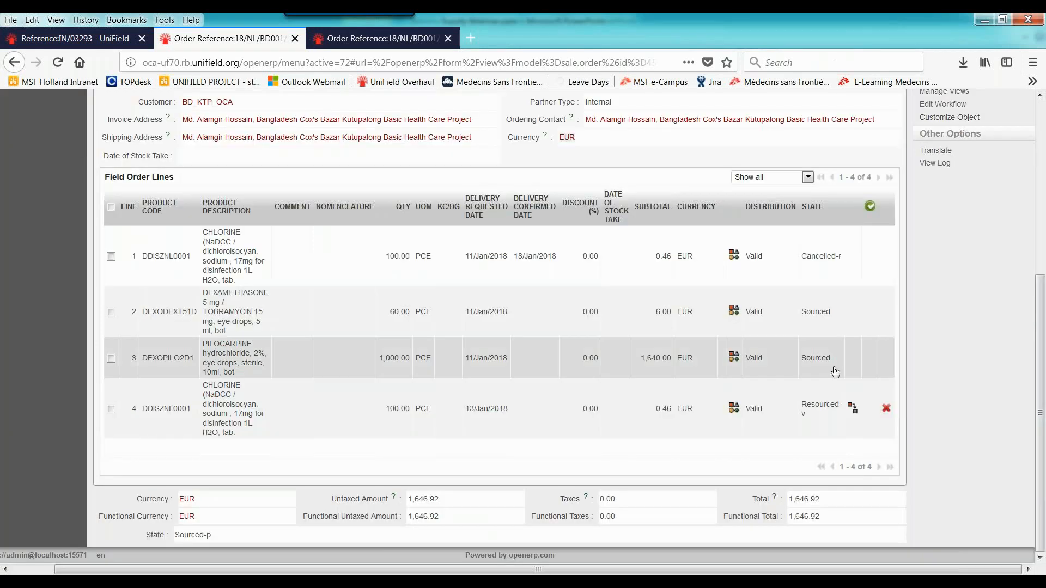
scroll(755, 420, up, 3)
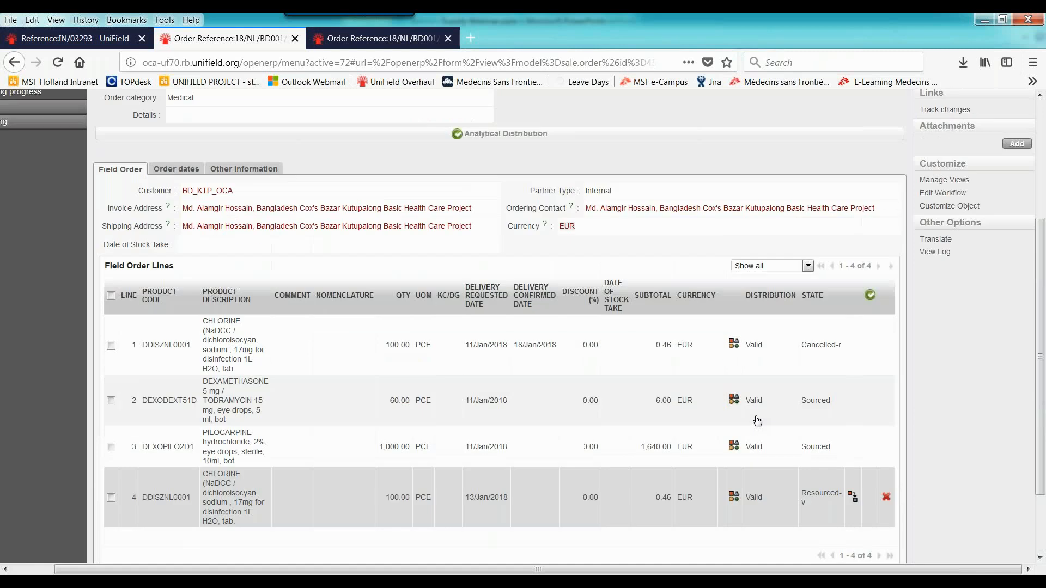
scroll(757, 422, up, 3)
click(86, 41)
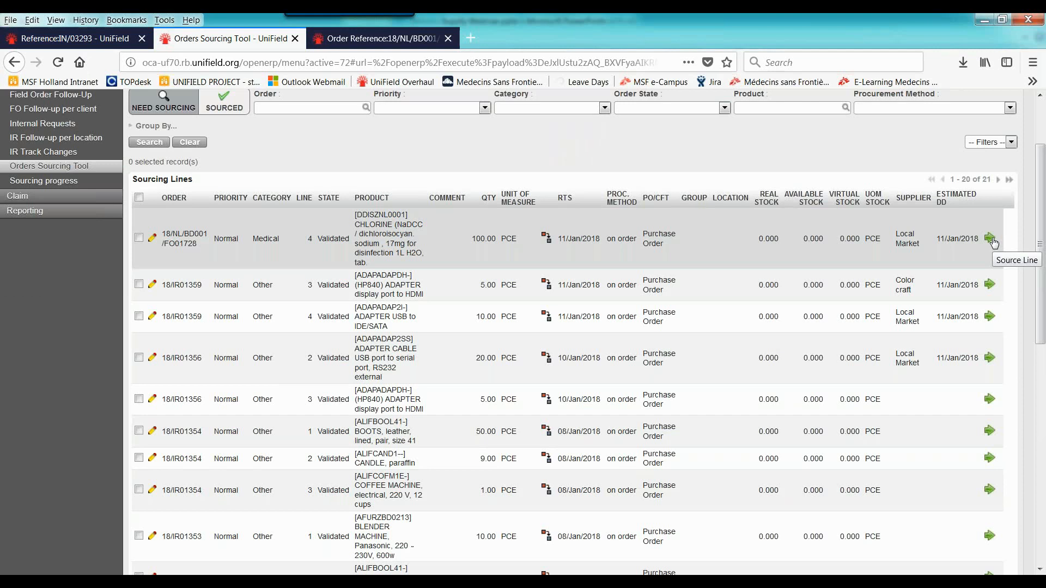
Source line 4 of field order 18/NL/BD001/FO01728, the chlorine product DDISZNL0001, through a purchase order to supplier Local Market
click(992, 238)
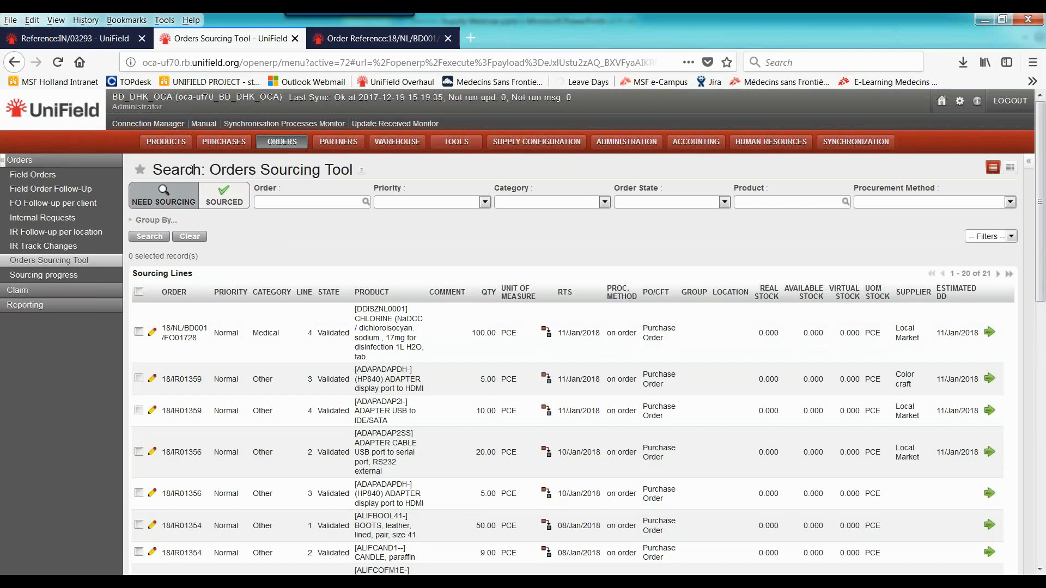
click(990, 333)
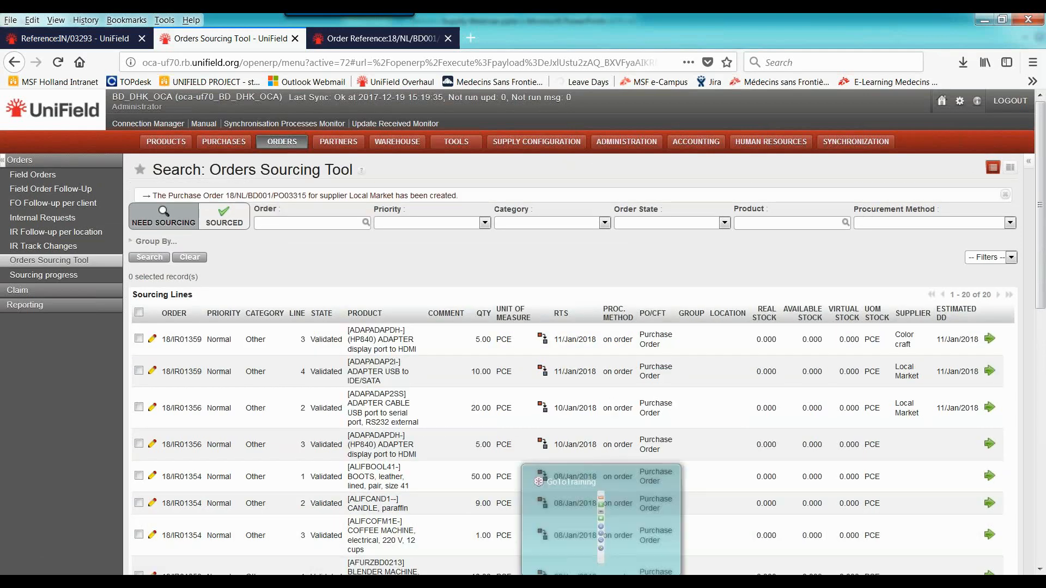
click(601, 582)
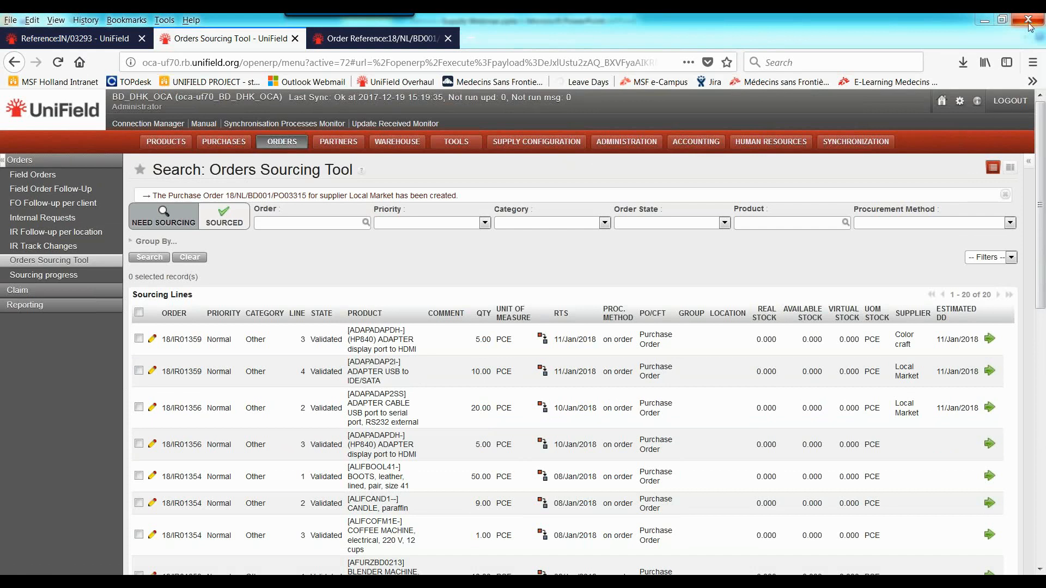